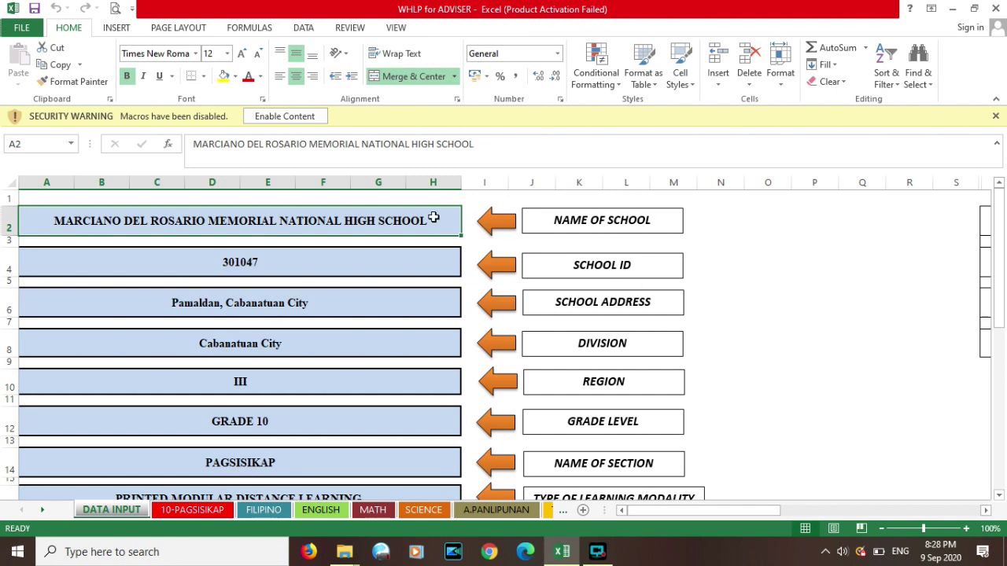
- Enable the workbook's macros and bring the Weekly Home Learning Plan window to the front
left_click(293, 120)
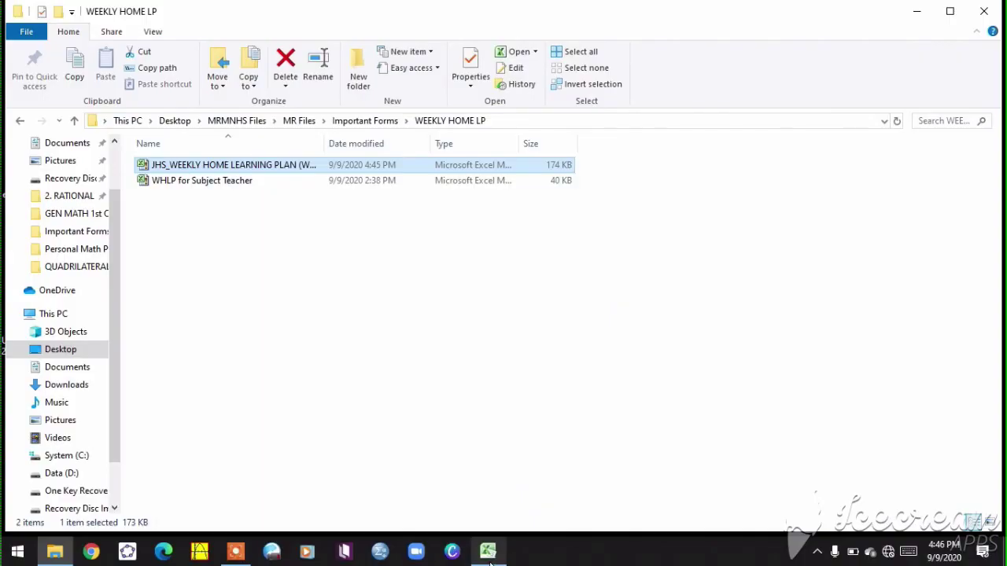
left_click(488, 552)
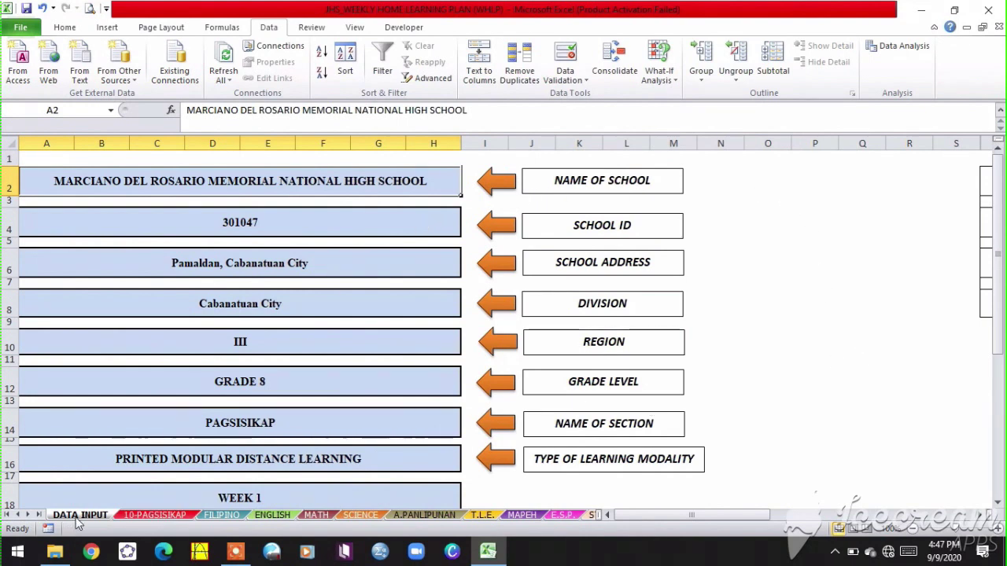
- Select the school ID entry on the DATA INPUT sheet
left_click(255, 223)
- Review the school name, ID, address, division, region, grade and section entries
left_click(257, 186)
left_click(254, 224)
left_click(254, 264)
left_click(252, 304)
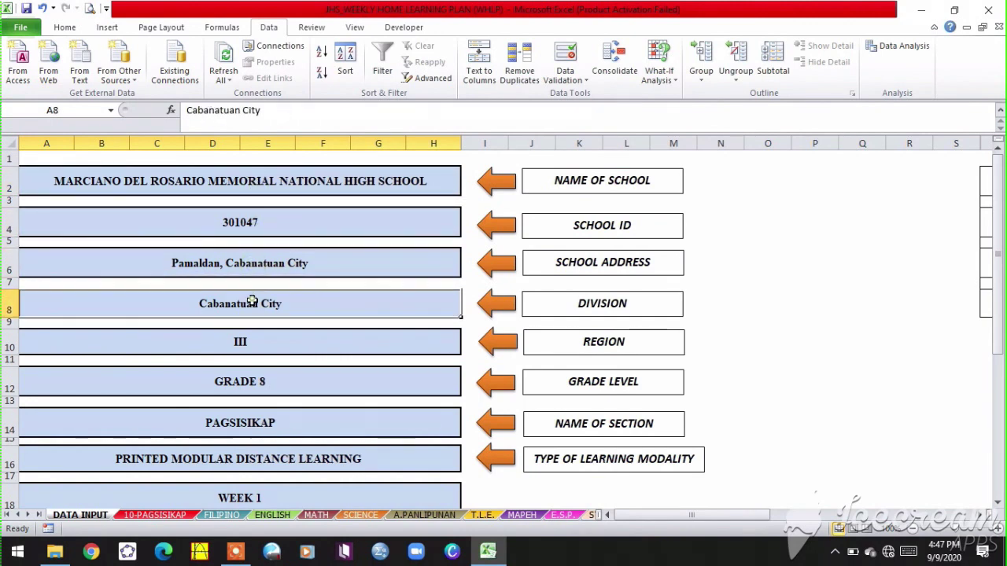
left_click(250, 342)
left_click(252, 381)
left_click(252, 431)
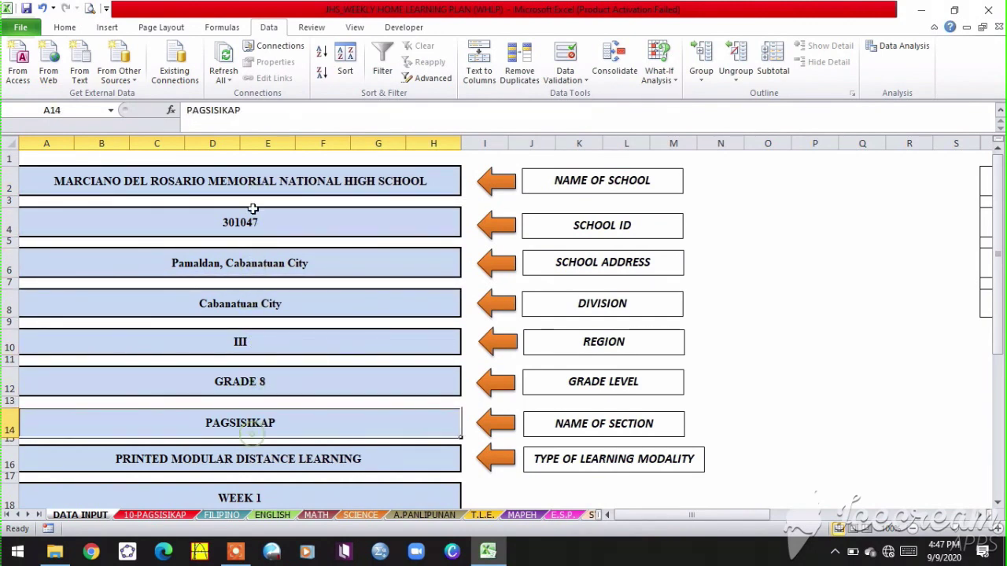
- Change the school name to GENIUS HIGH SCHOOL and the school ID to 123456
left_click(253, 189)
type("genius")
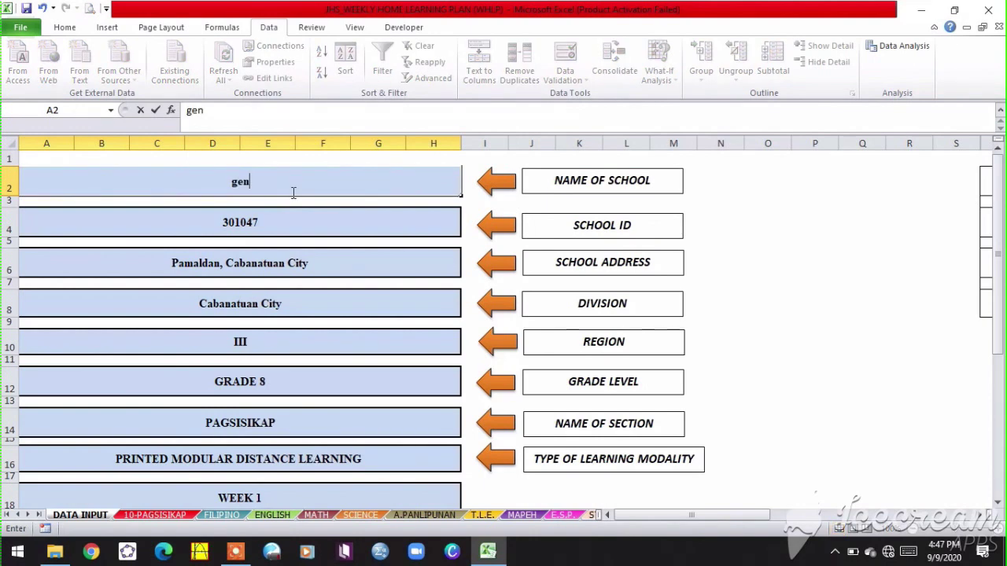
key("BackSpace")
key("BackSpace")
key("BackSpace")
key("BackSpace")
key("BackSpace")
key("BackSpace")
type("GENIUS HIGH SCHOOL")
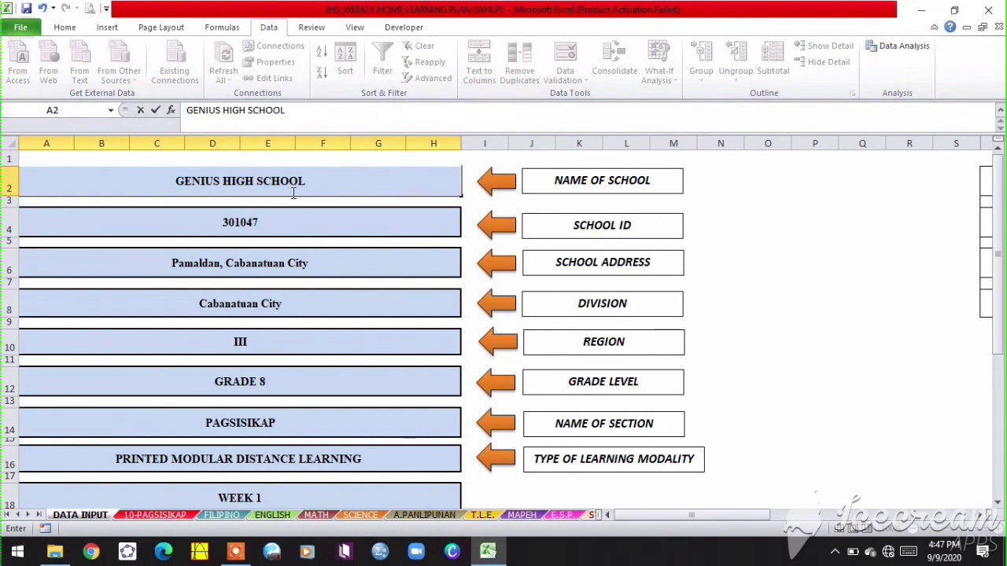
left_click(272, 233)
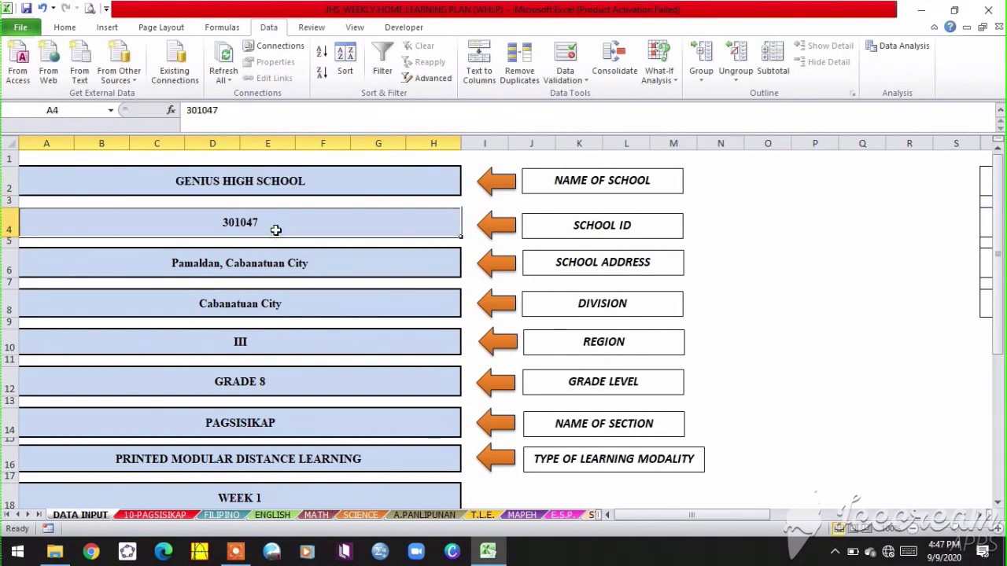
type("123456")
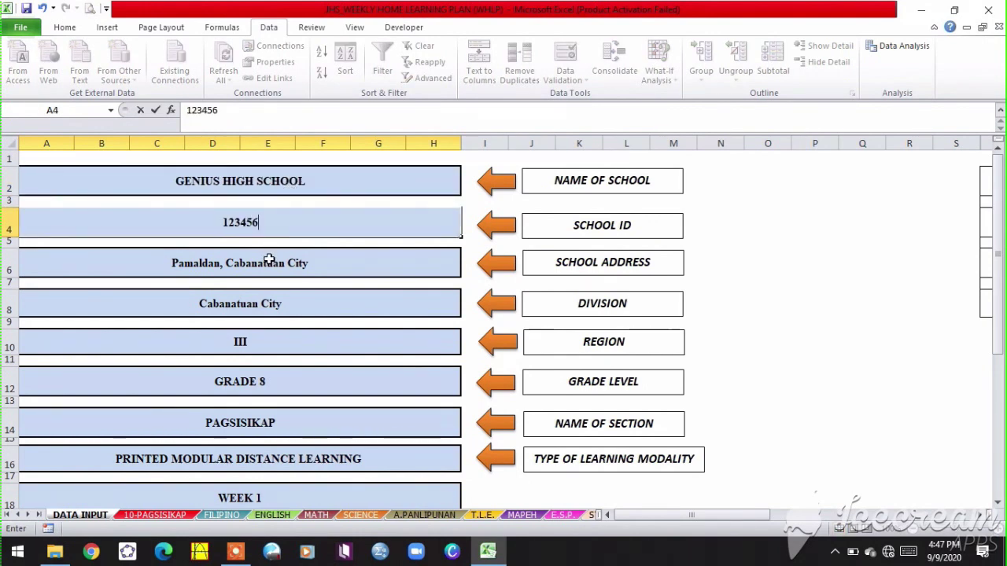
left_click(287, 264)
- Change the region entry to IV
left_click(286, 303)
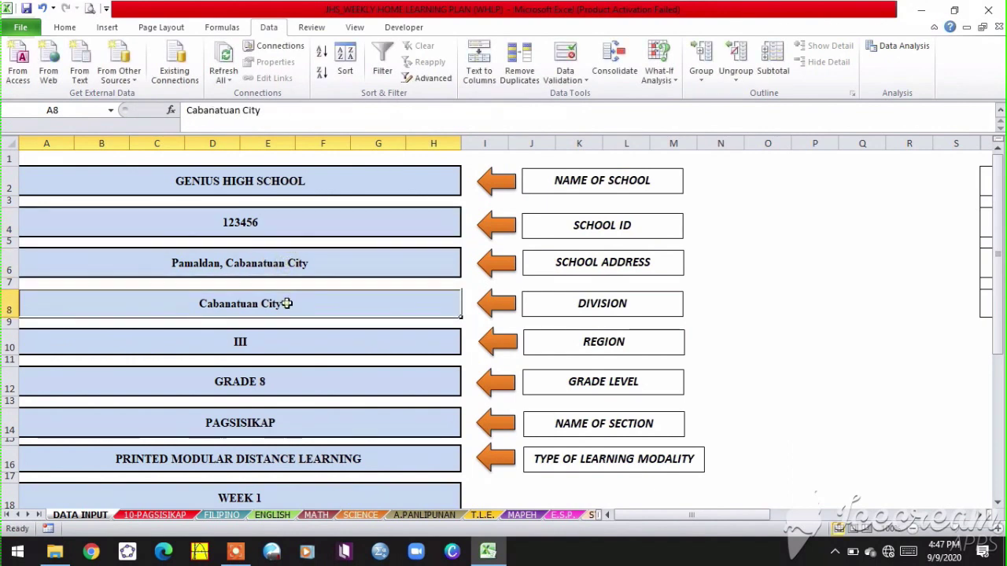
left_click(317, 346)
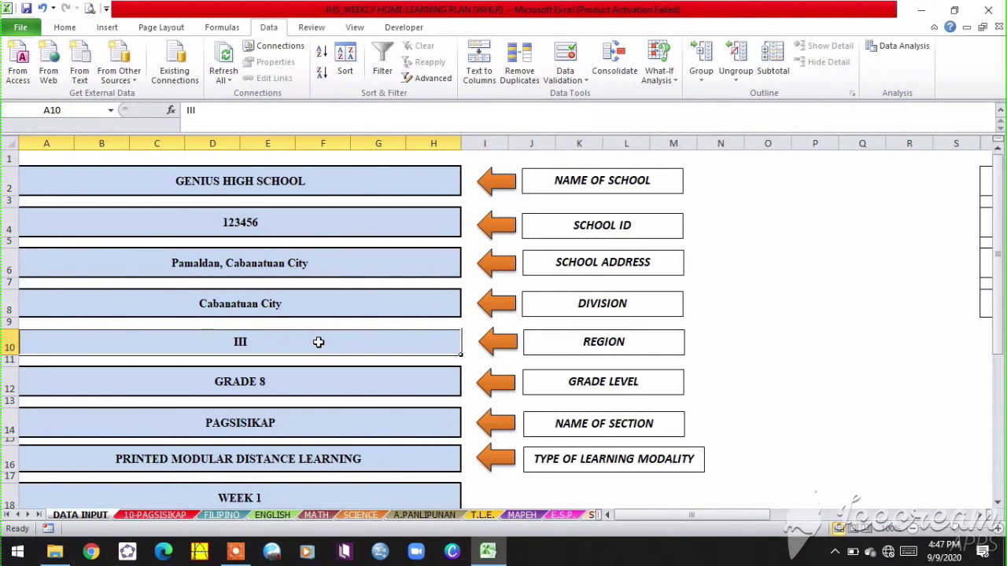
type("iv")
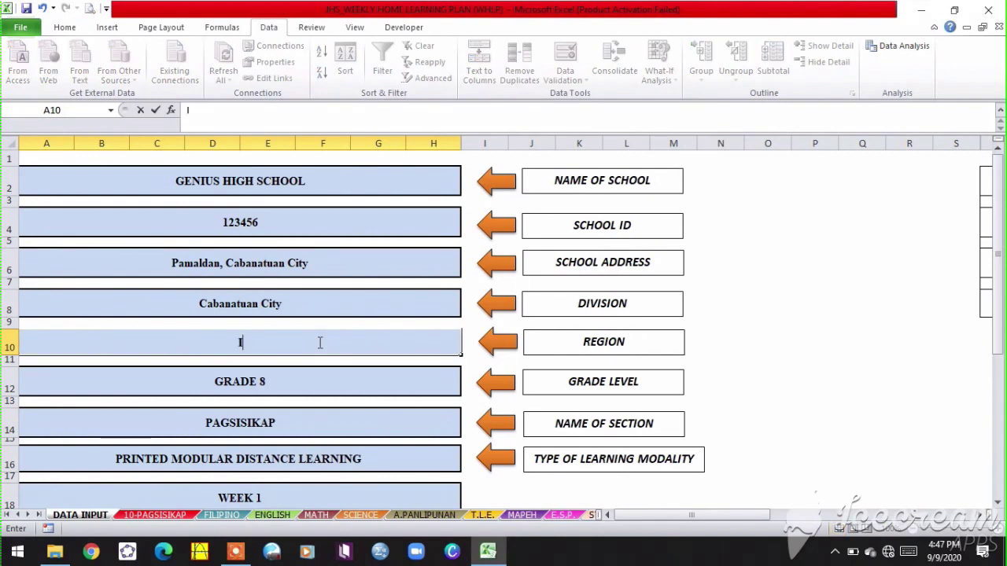
left_click(306, 391)
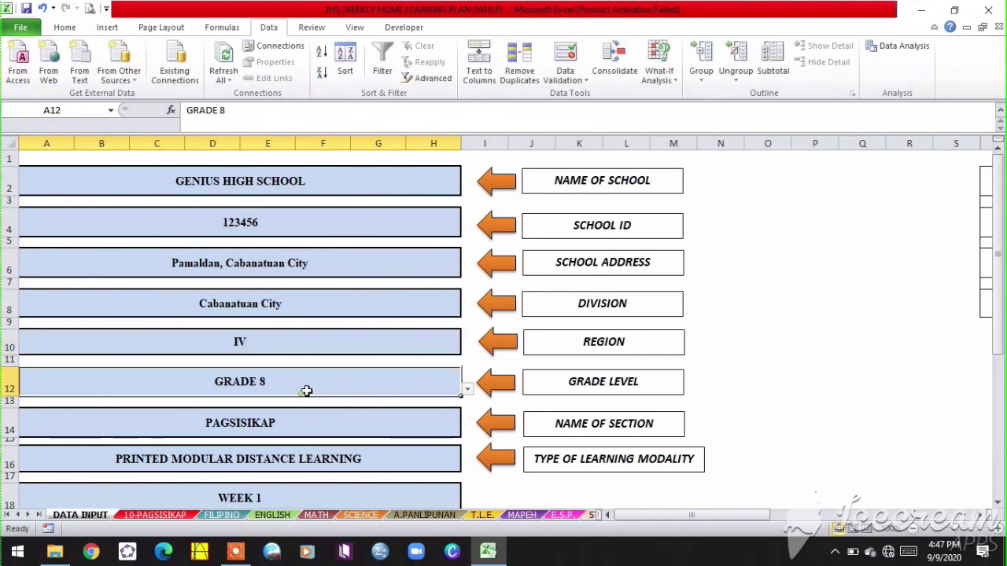
left_click(469, 389)
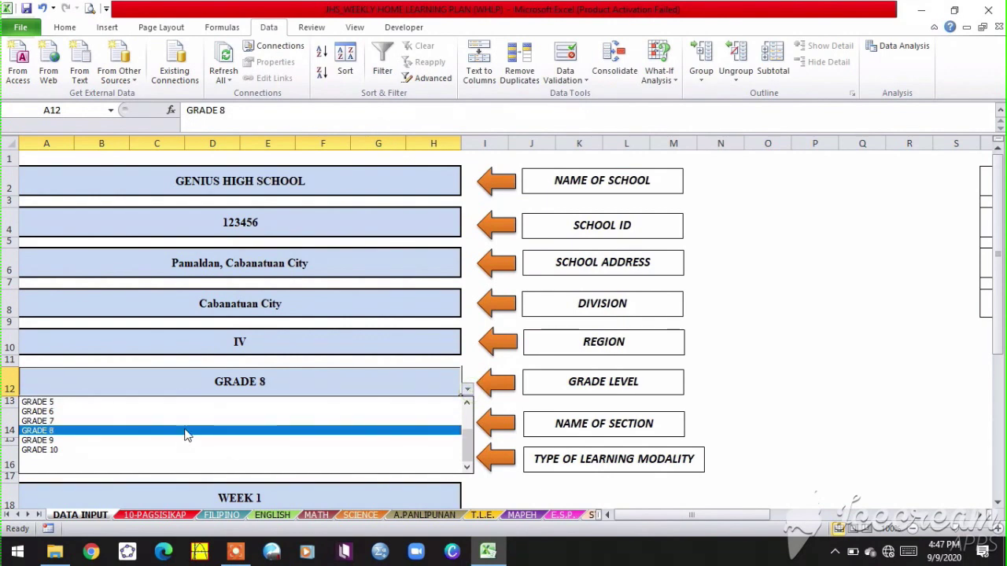
- Set grade level to GRADE 7 and modality to DIGITAL MODULAR DISTANCE LEARNING
left_click(186, 421)
left_click(325, 424)
scroll(337, 424, "down", 1)
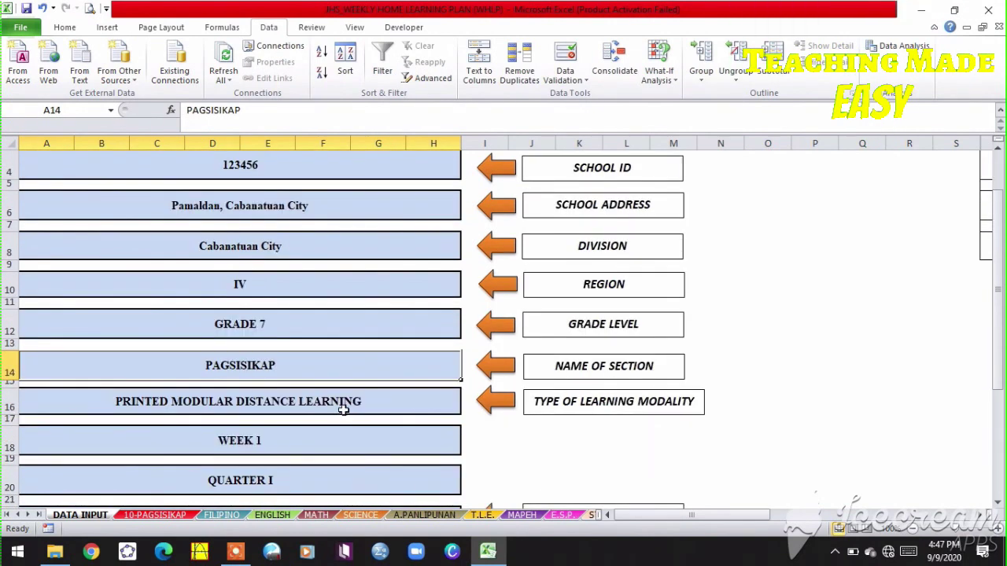
left_click(346, 404)
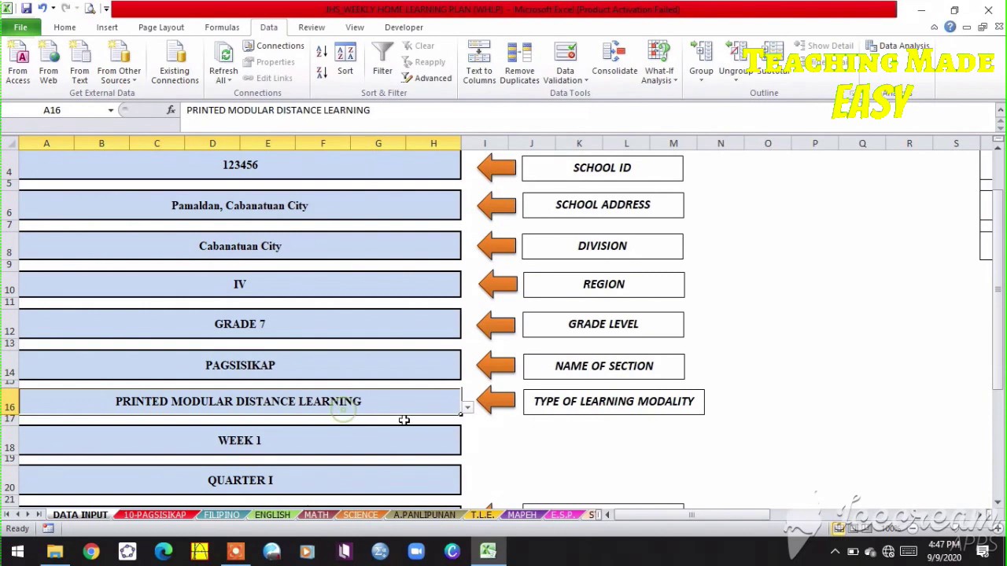
left_click(467, 411)
left_click(154, 422)
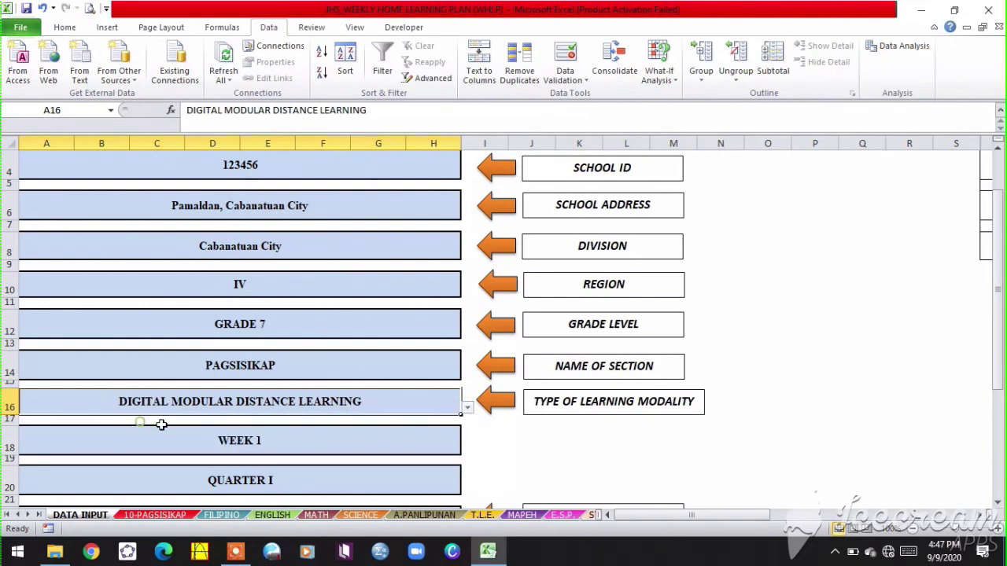
- Confirm WEEK 1 and QUARTER I in the week and quarter dropdowns
scroll(334, 402, "down", 1)
left_click(343, 372)
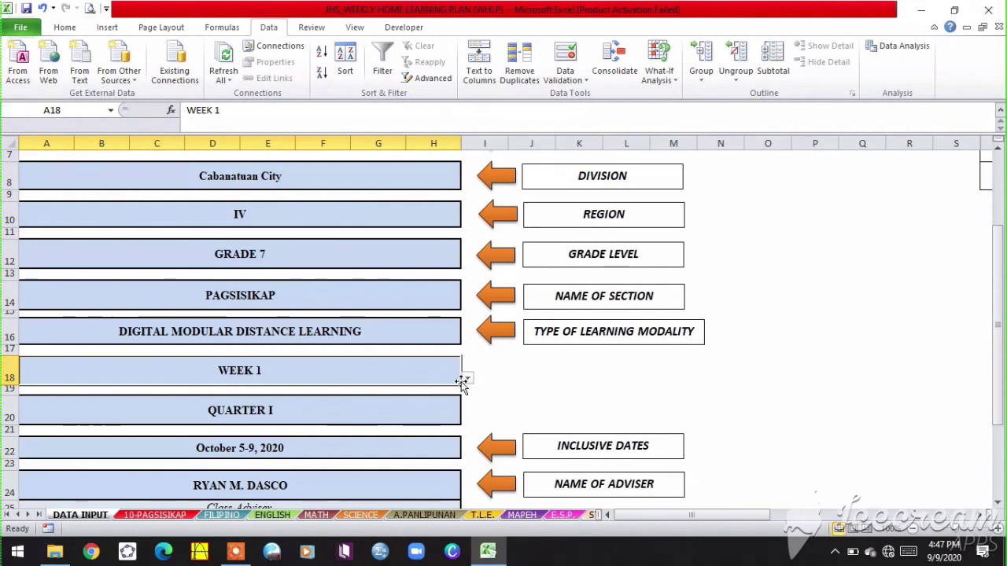
left_click(467, 378)
left_click(346, 391)
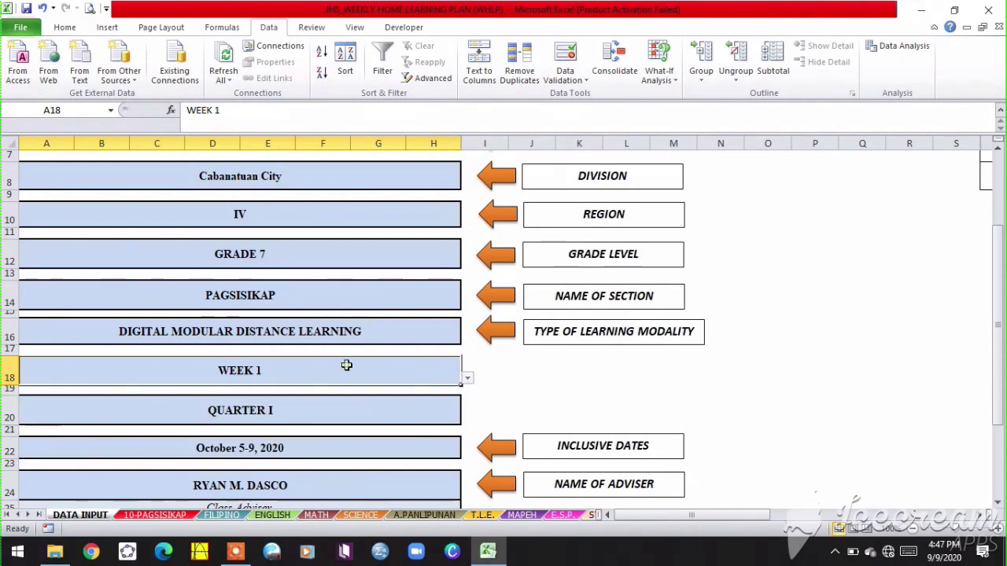
left_click(312, 409)
left_click(467, 419)
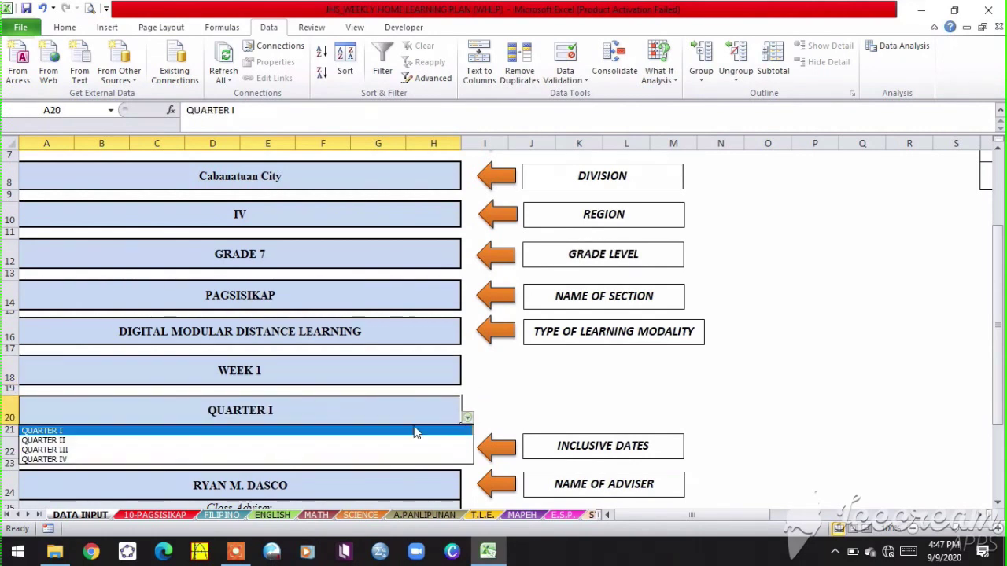
left_click(347, 409)
- Review the inclusive dates, adviser name and school head name entries
scroll(412, 421, "down", 1)
left_click(369, 404)
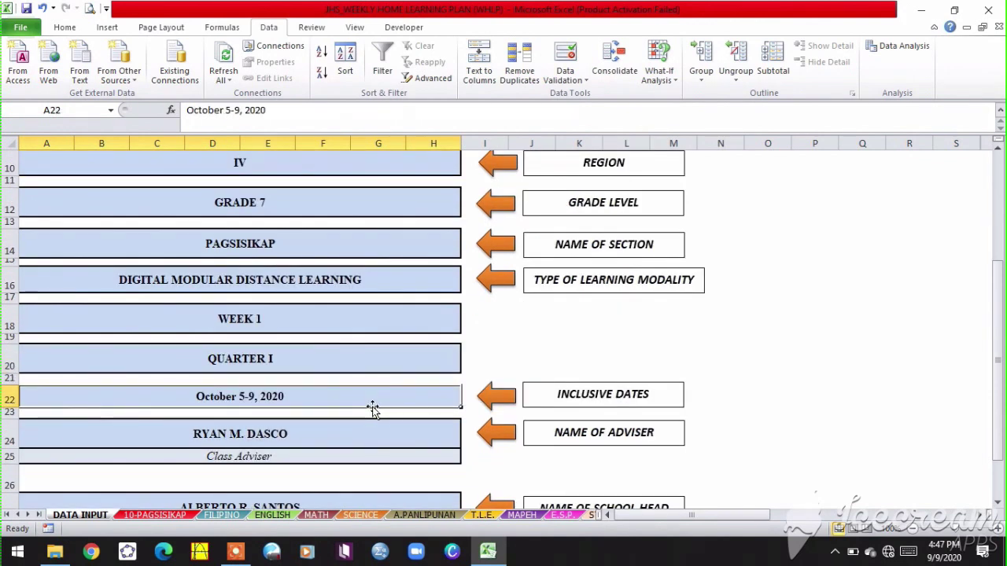
left_click(311, 429)
scroll(317, 428, "down", 1)
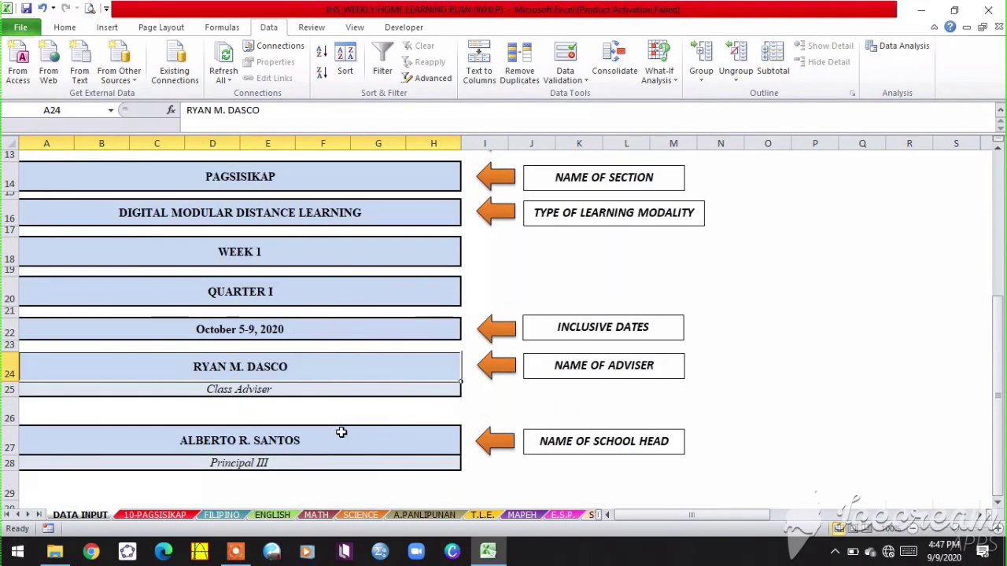
left_click(332, 443)
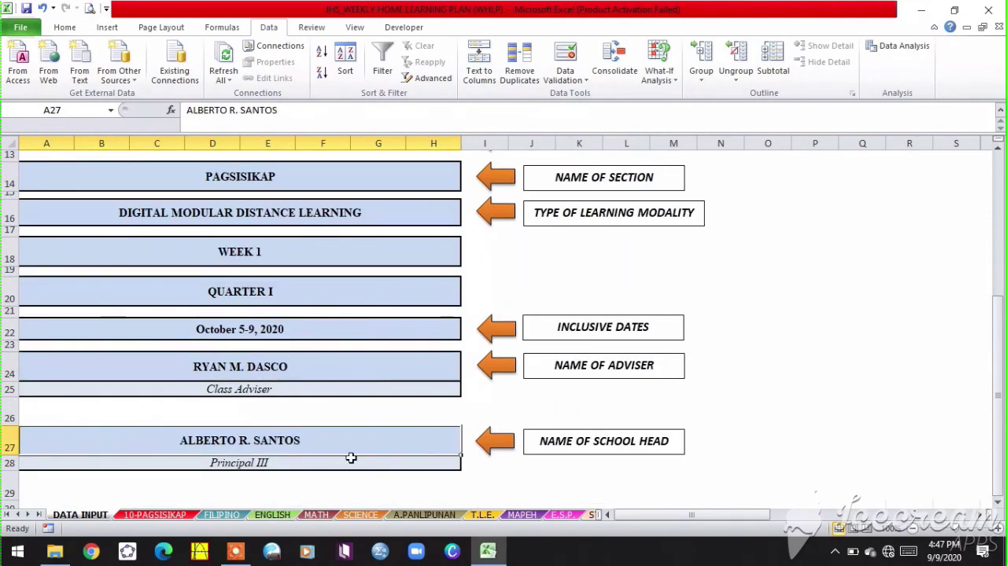
scroll(350, 453, "down", 1)
scroll(352, 445, "up", 5)
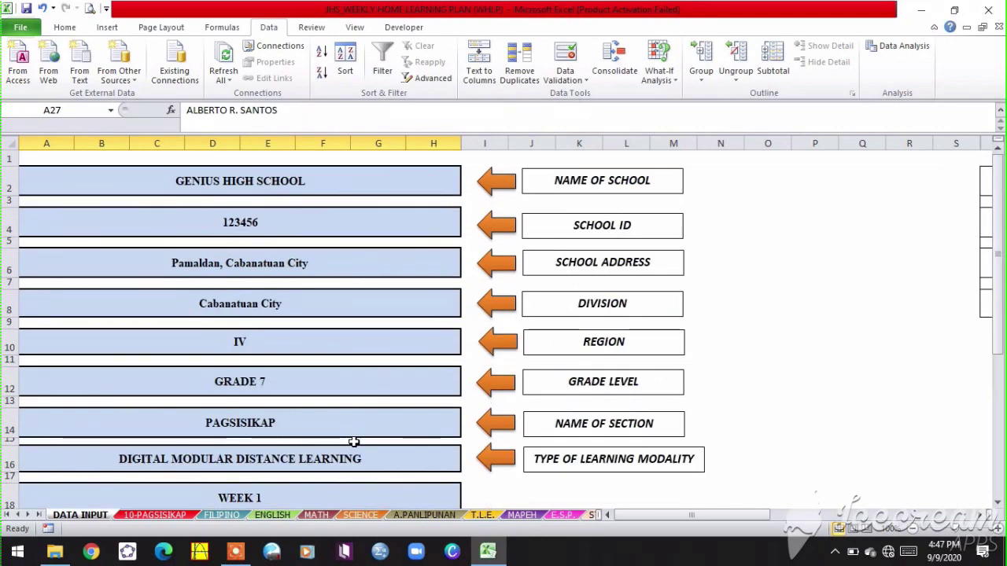
- Scroll through the whole 10-PAGSISIKAP weekly schedule sheet
left_click(155, 515)
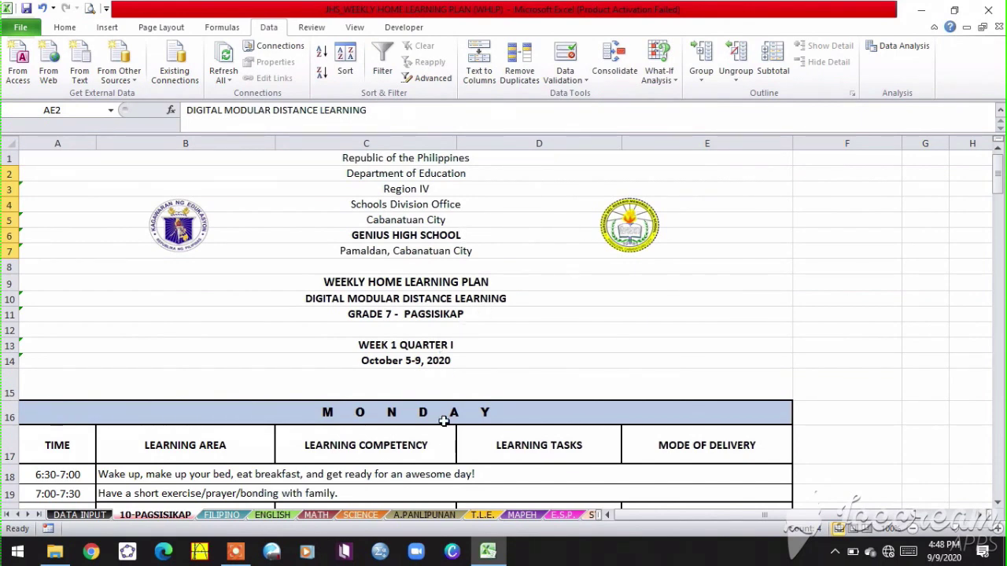
scroll(419, 448, "down", 1)
scroll(420, 448, "down", 2)
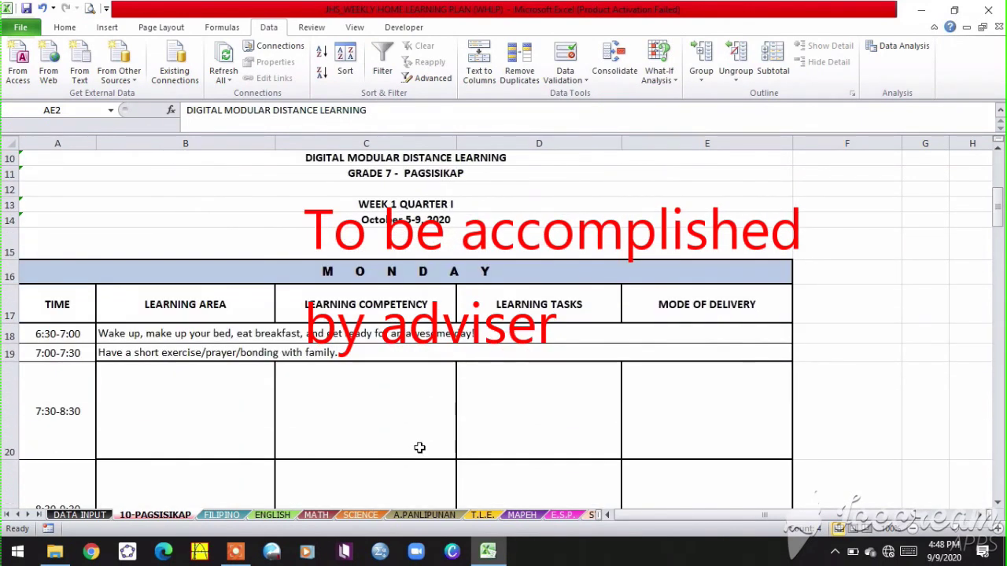
scroll(413, 448, "down", 3)
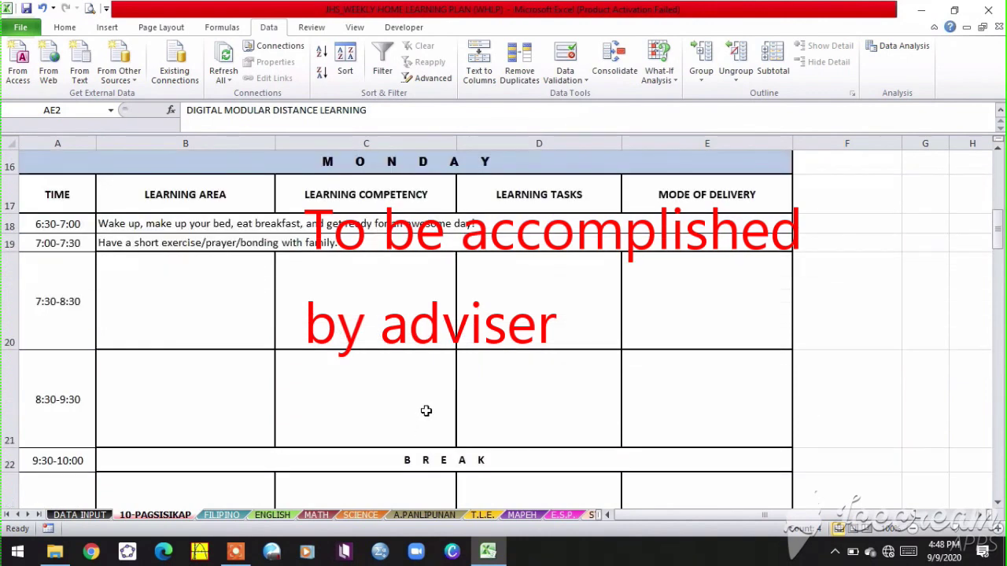
scroll(425, 412, "up", 1)
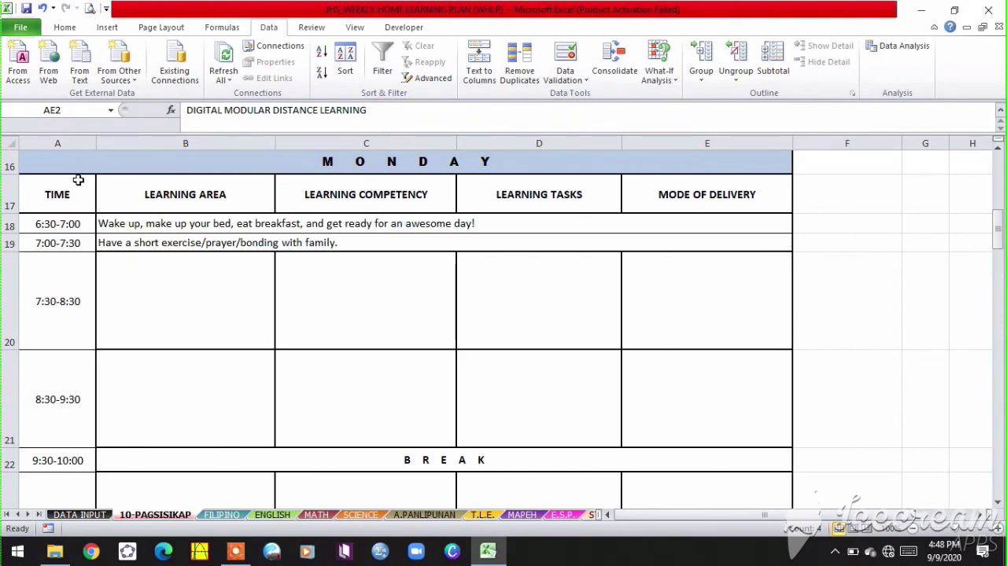
scroll(314, 372, "down", 2)
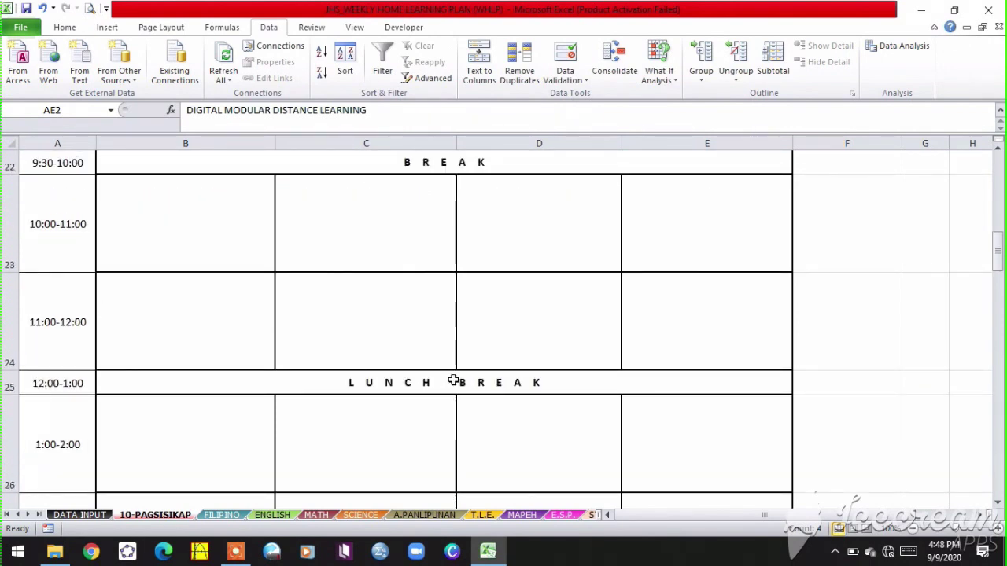
scroll(454, 380, "up", 1)
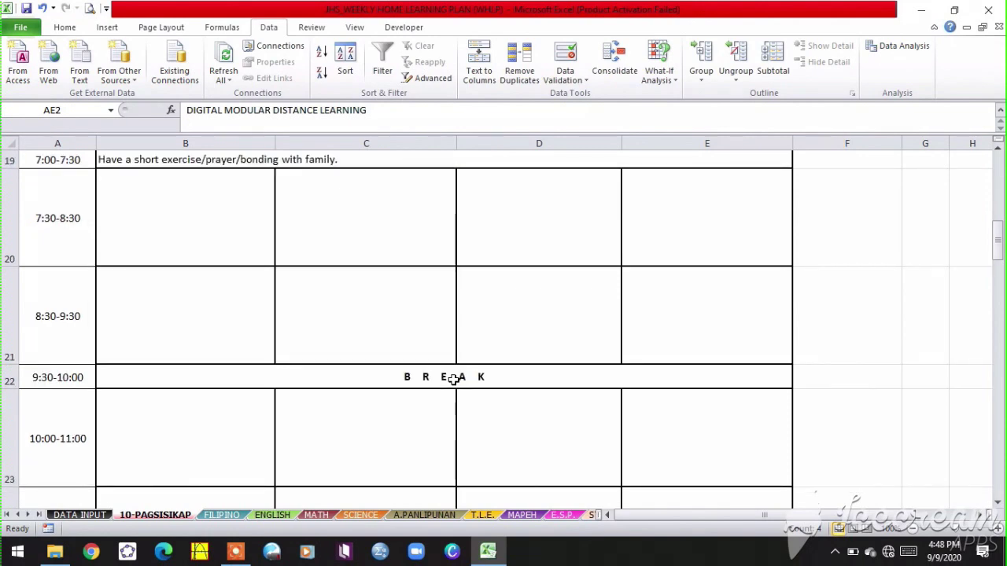
scroll(454, 379, "up", 2)
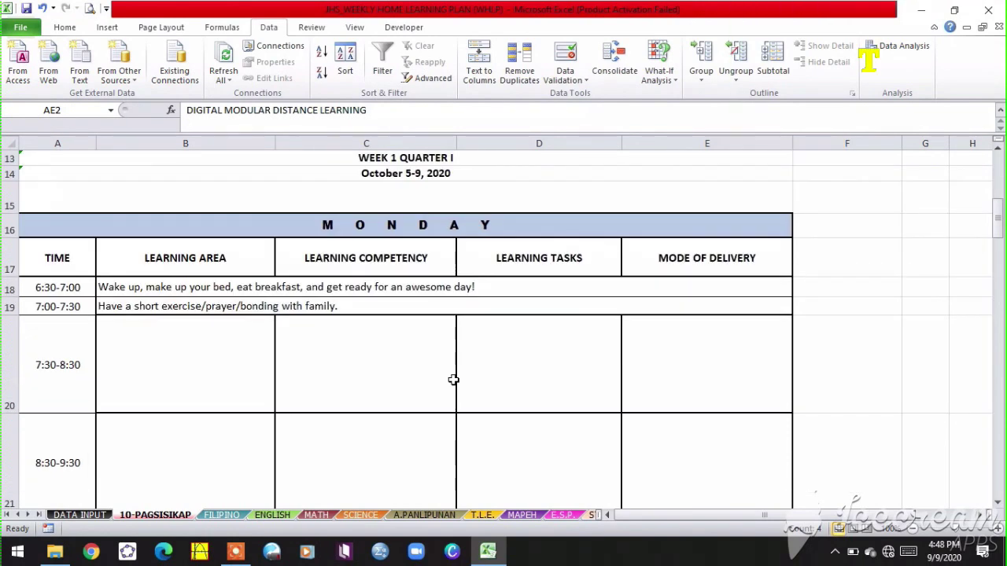
scroll(453, 383, "down", 1)
scroll(452, 386, "down", 5)
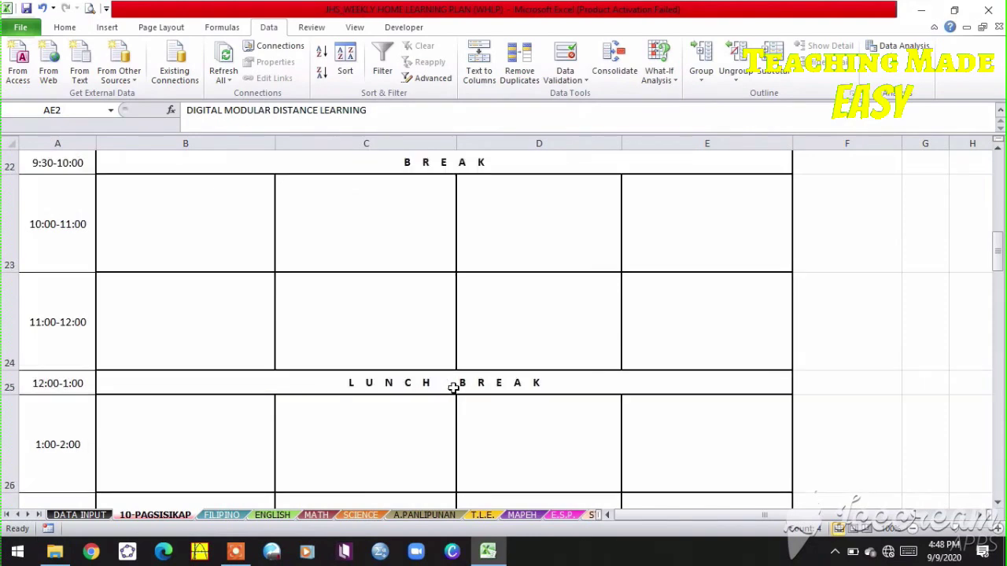
scroll(453, 389, "down", 4)
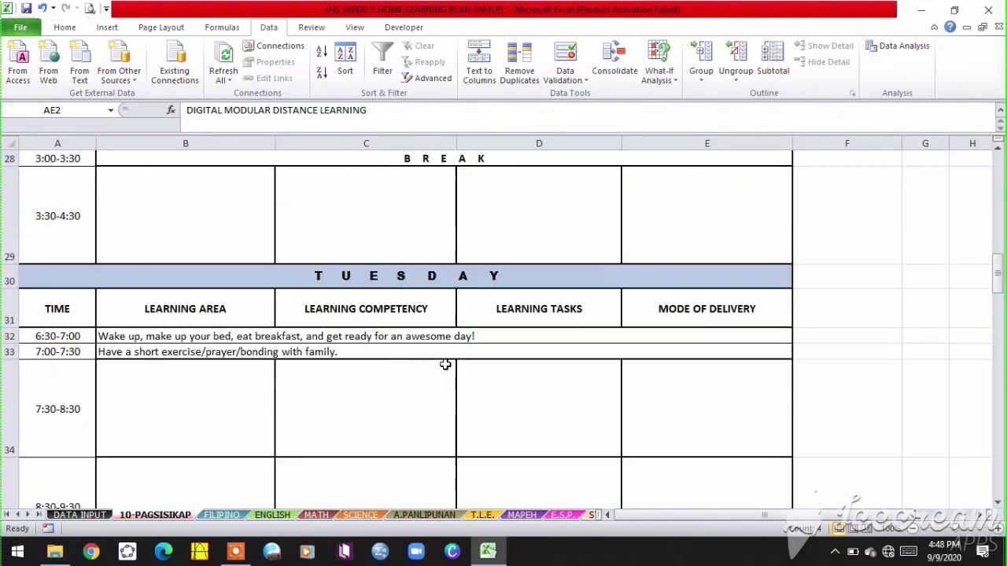
scroll(453, 390, "down", 5)
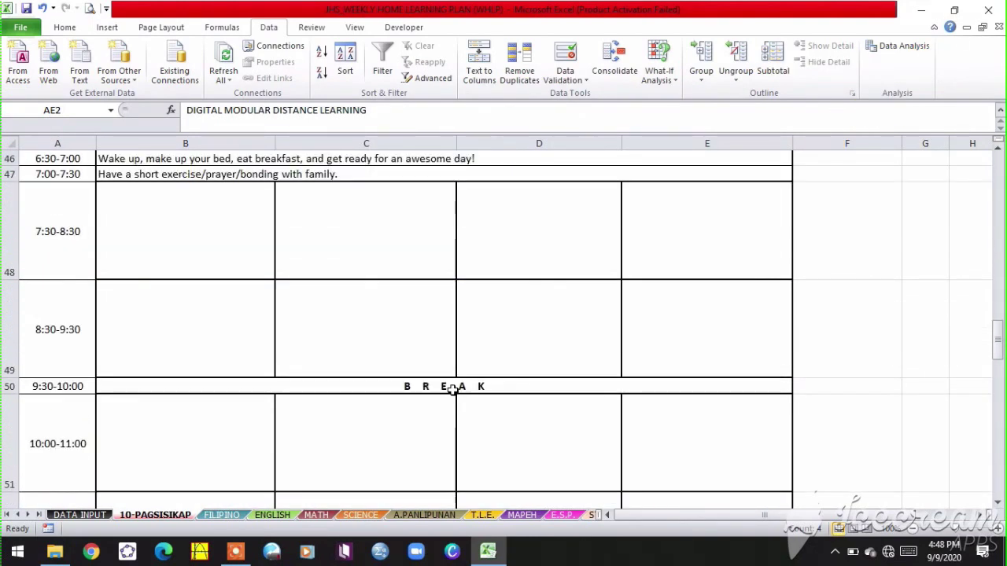
scroll(451, 390, "down", 6)
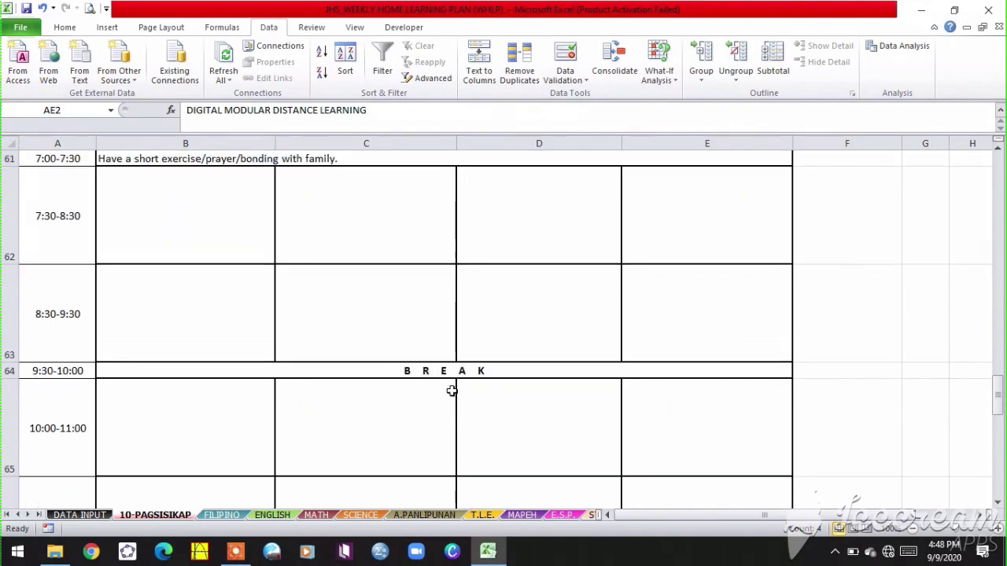
scroll(452, 389, "down", 2)
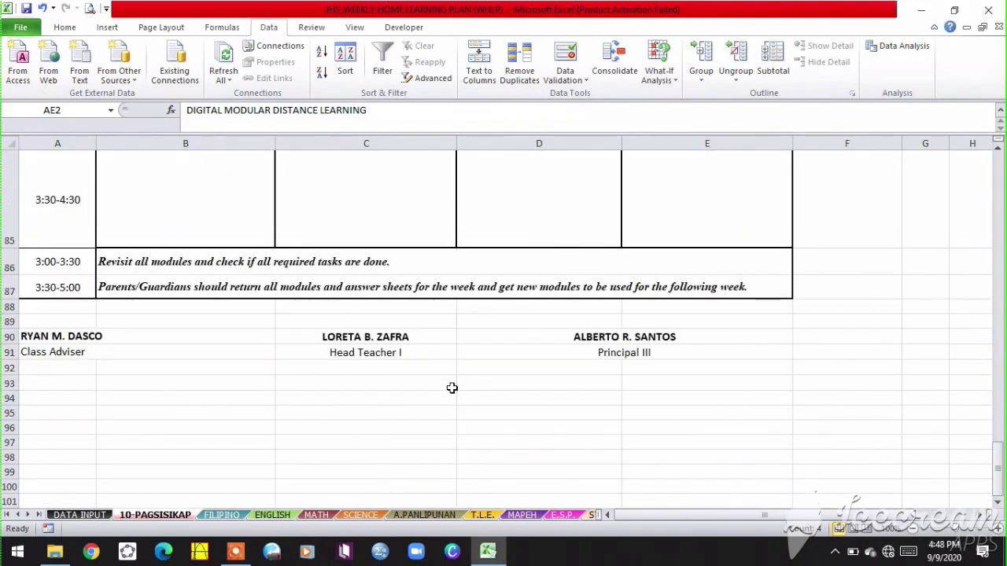
- Check the closing notes about revisiting modules and parents returning them, then open FILIPINO
left_click(152, 260)
left_click(162, 286)
left_click(175, 263)
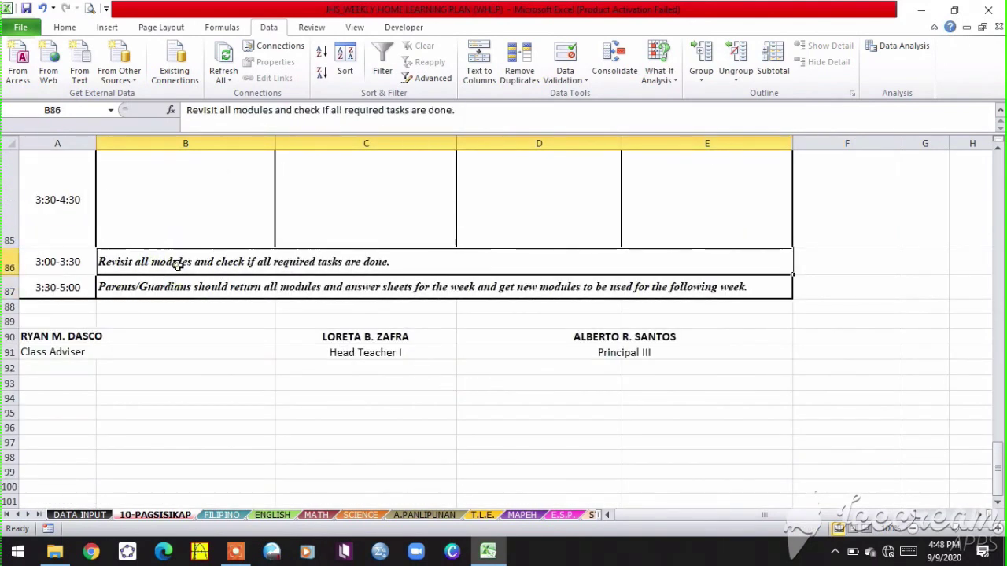
left_click(195, 288)
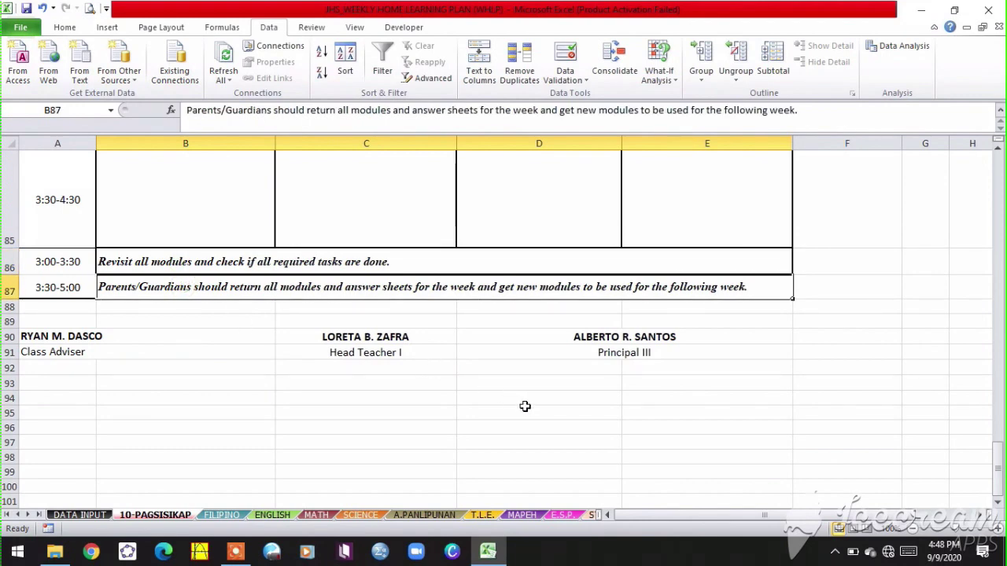
scroll(525, 406, "up", 18)
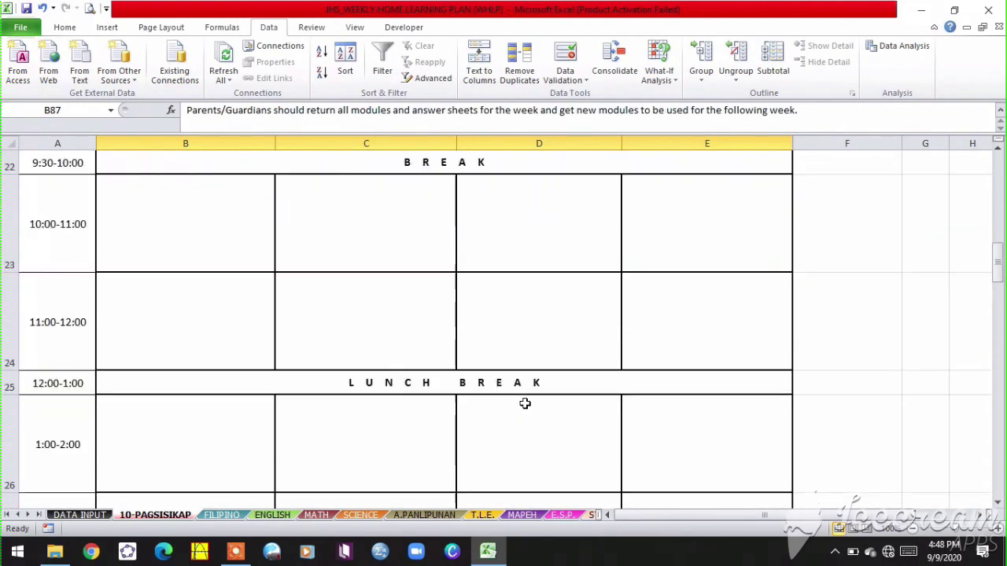
scroll(525, 403, "up", 6)
left_click(223, 515)
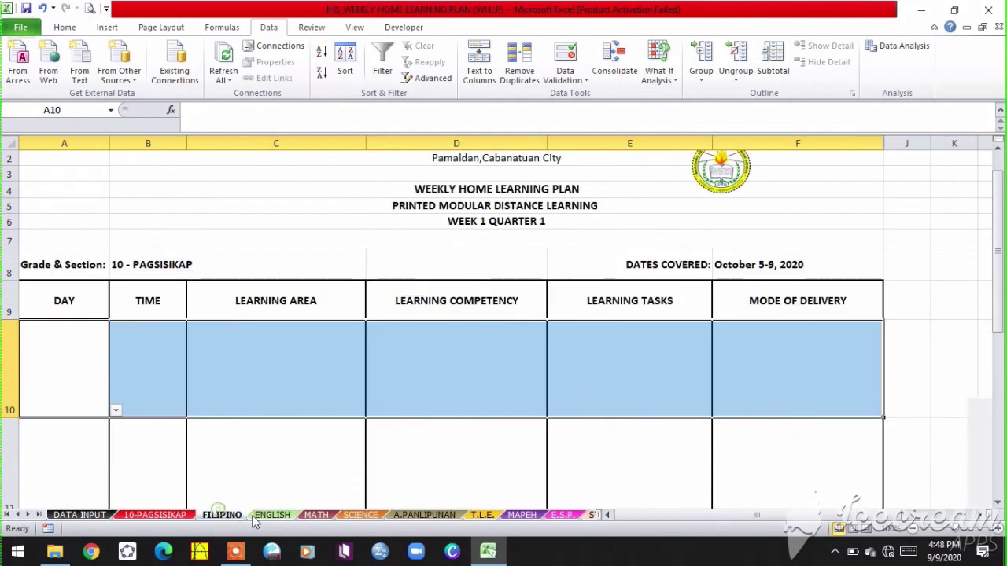
- Look through the ENGLISH, MATH, SCIENCE, A.PANLIPUNAN, T.L.E., MAPEH, E.S.P. and STE-ELECTIVE sheets
scroll(490, 393, "down", 2)
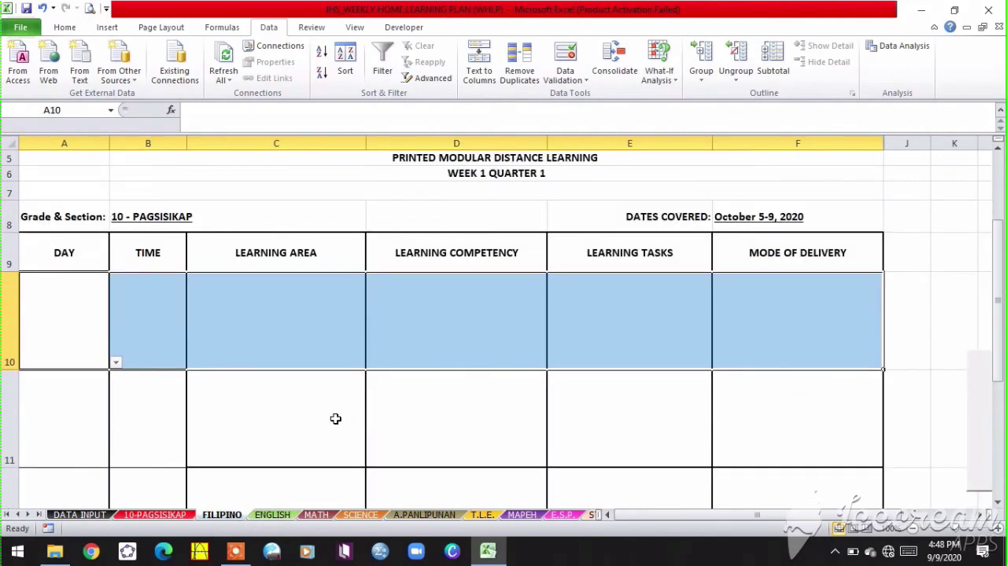
left_click(270, 515)
left_click(316, 515)
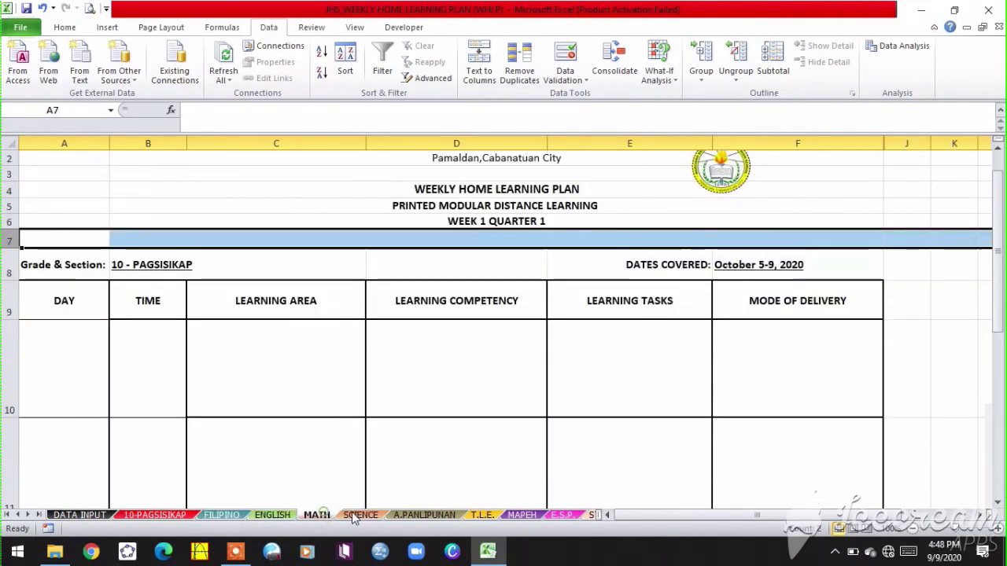
left_click(360, 515)
left_click(411, 518)
left_click(481, 516)
left_click(521, 516)
left_click(562, 516)
left_click(592, 516)
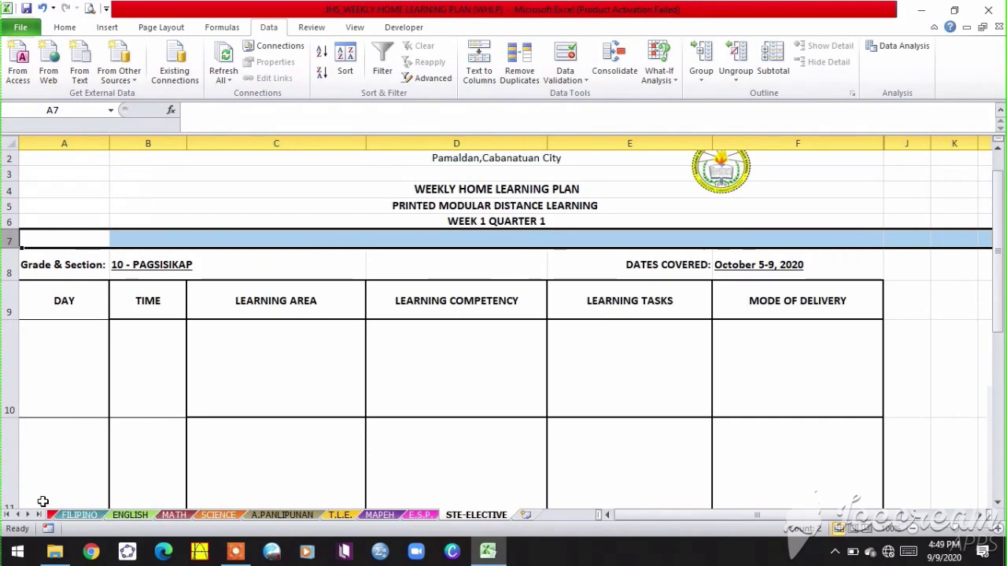
- On 10-PAGSISIKAP, select the afternoon BREAK rows 28–29 and bring up their row menu
left_click(52, 515)
scroll(169, 400, "down", 9)
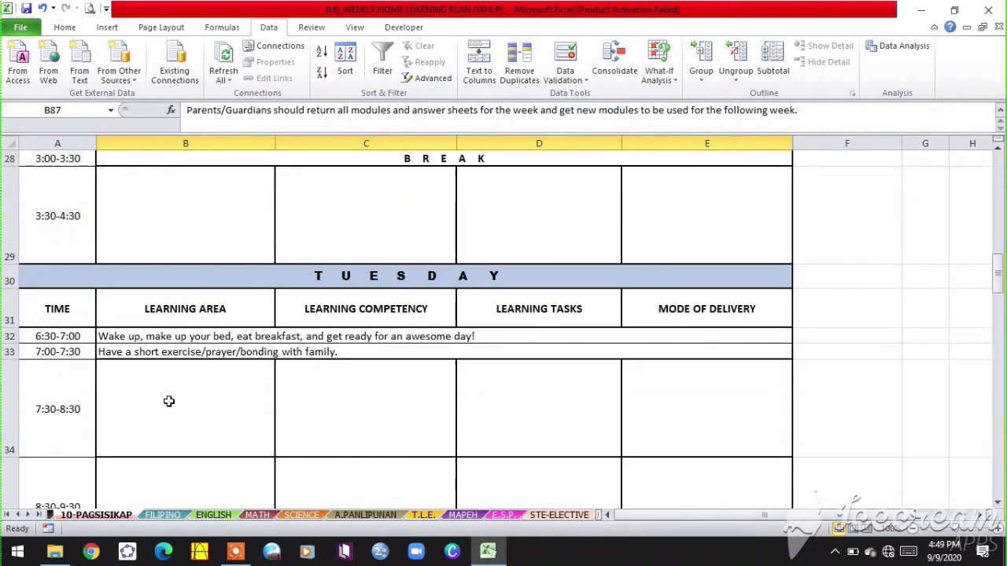
scroll(169, 402, "up", 1)
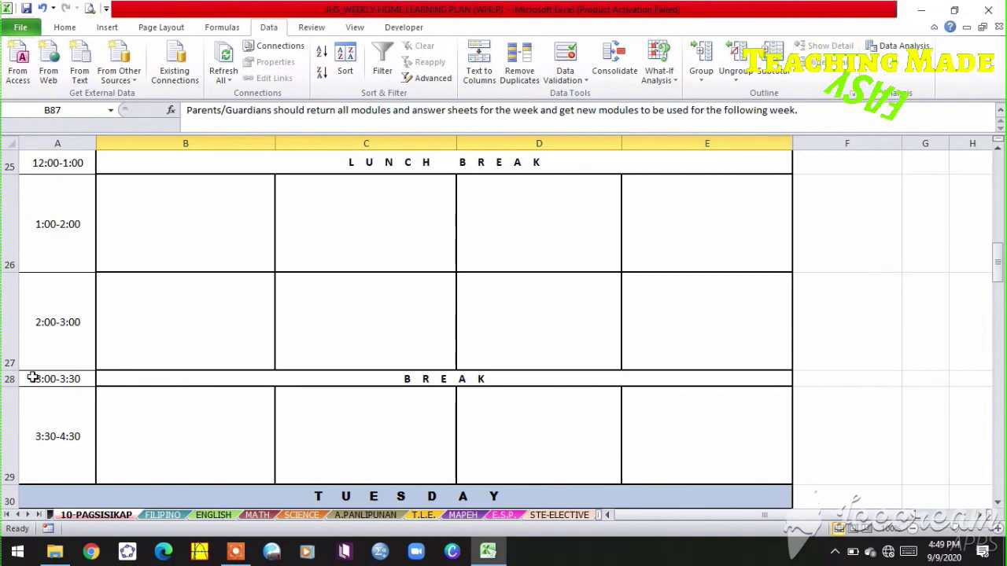
left_click_drag(11, 379, 11, 440)
right_click(18, 441)
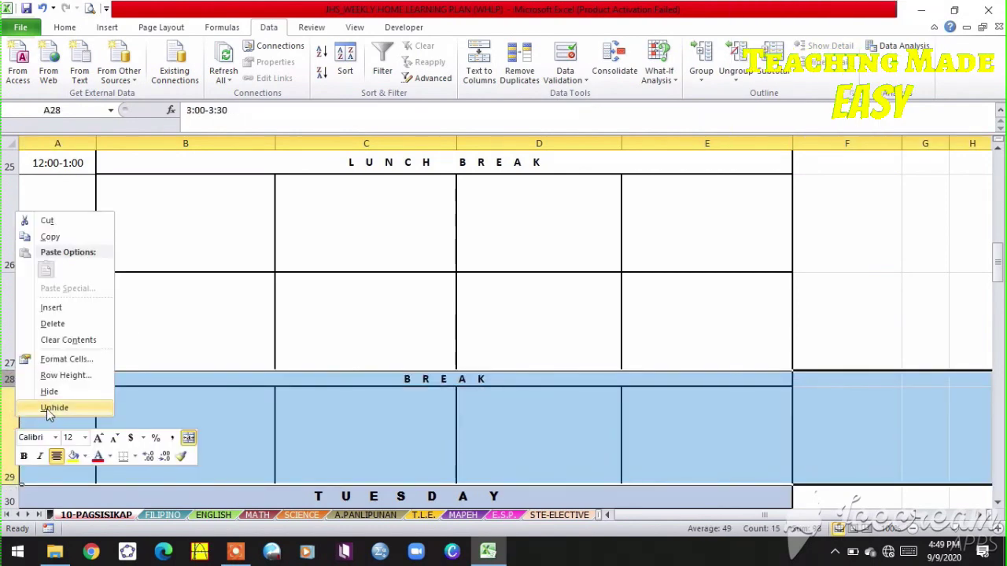
- Hide the BREAK rows 28–29, undo it, and inspect the 2:00-3:00 learning area formula
left_click(48, 391)
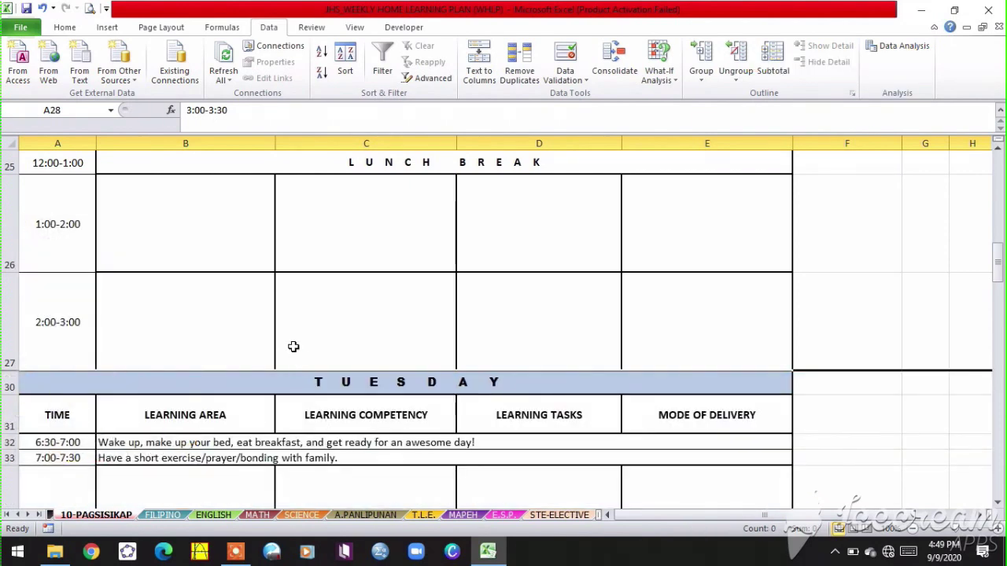
key("ctrl+z")
left_click(223, 338)
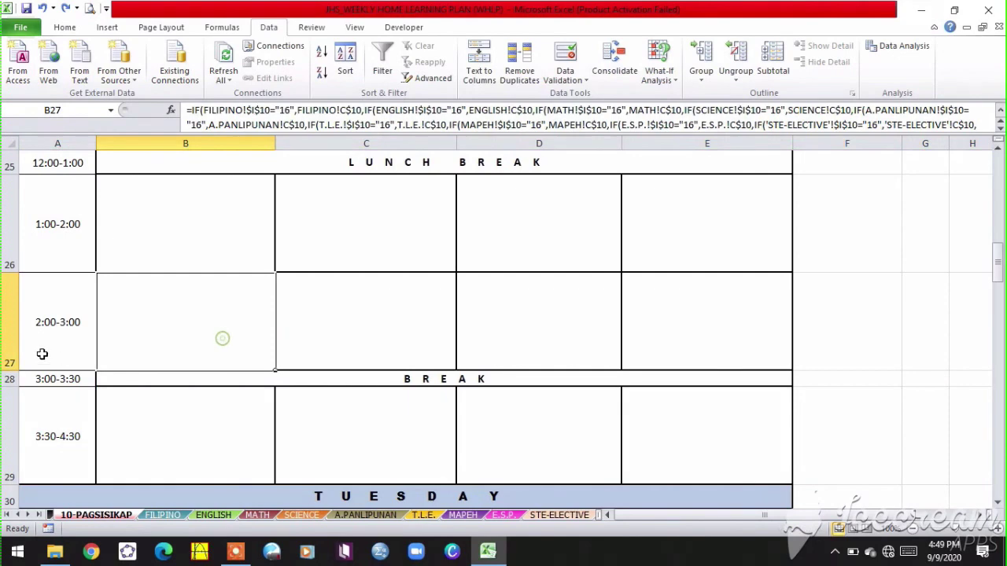
scroll(44, 354, "up", 6)
scroll(77, 388, "down", 1)
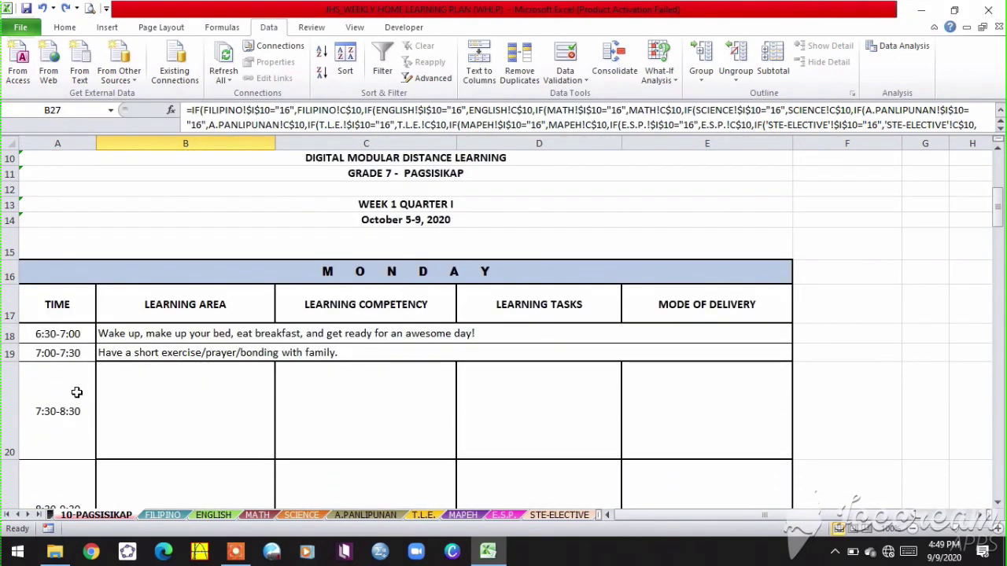
- Select the 7:30-8:30 time cell A20, then go to the DATA INPUT sheet
left_click(76, 423)
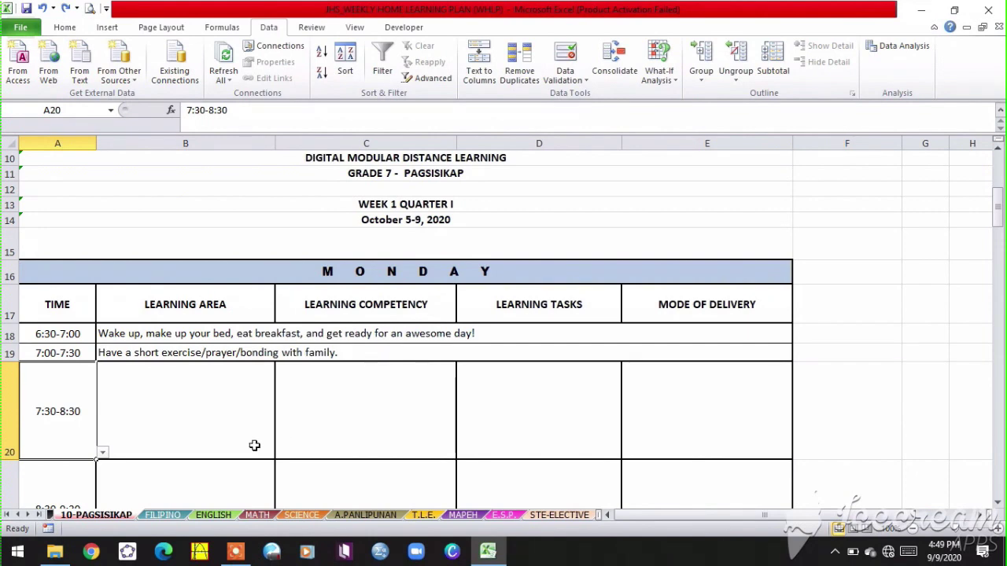
left_click(28, 515)
left_click(80, 514)
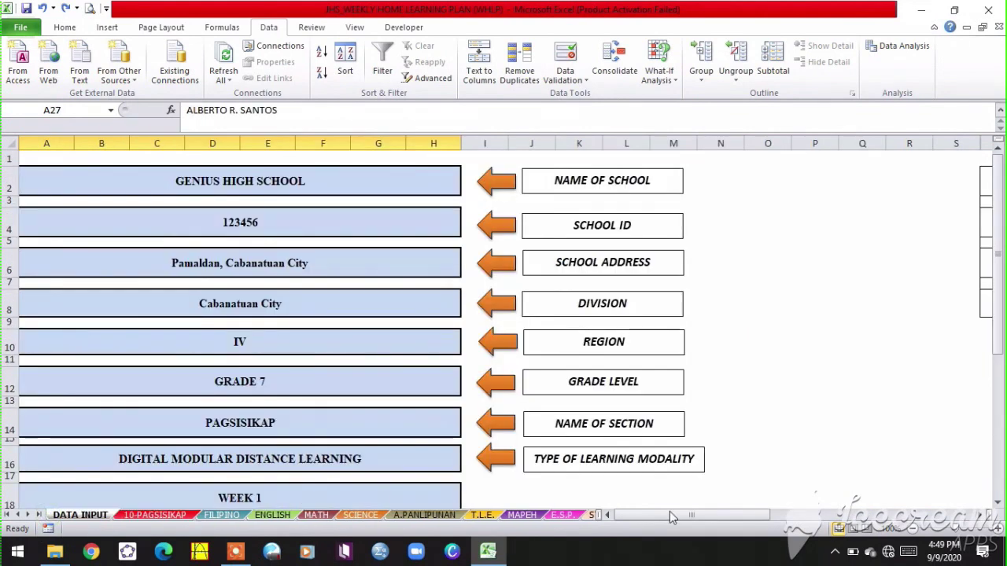
- Change the first time slot in the DATA INPUT time list to 7:00-8:00
left_click_drag(670, 512, 733, 472)
left_click(629, 184)
type("7")
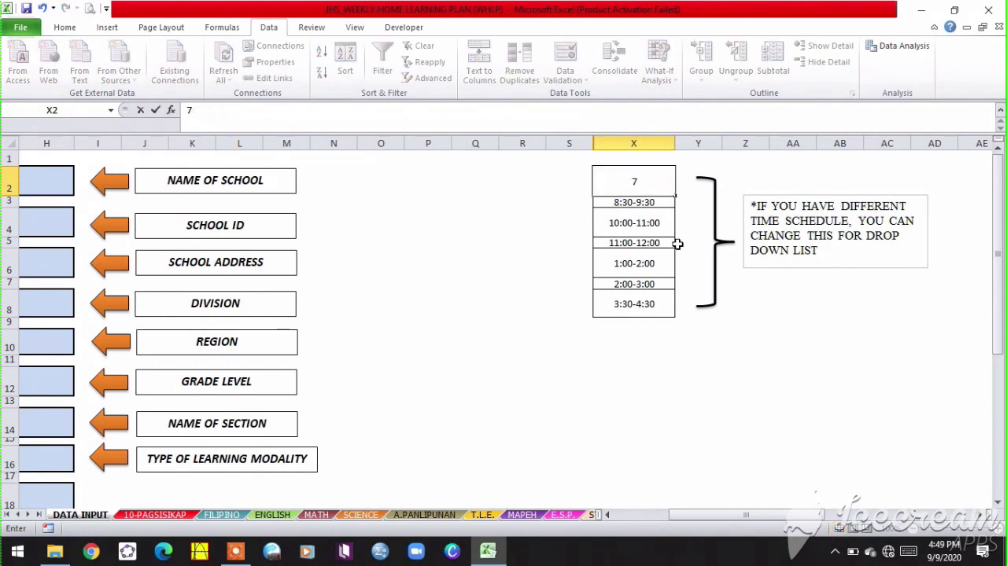
type(":00-8:00")
left_click(654, 203)
left_click(643, 176)
- Check the time slot choices for A20 on 10-PAGSISIKAP, then open the FILIPINO sheet
left_click(175, 515)
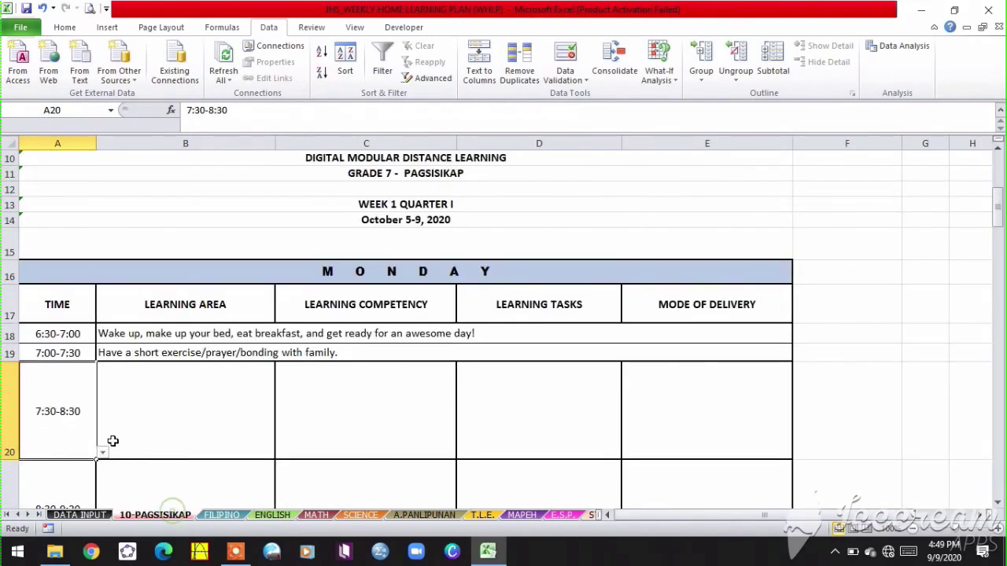
left_click(102, 453)
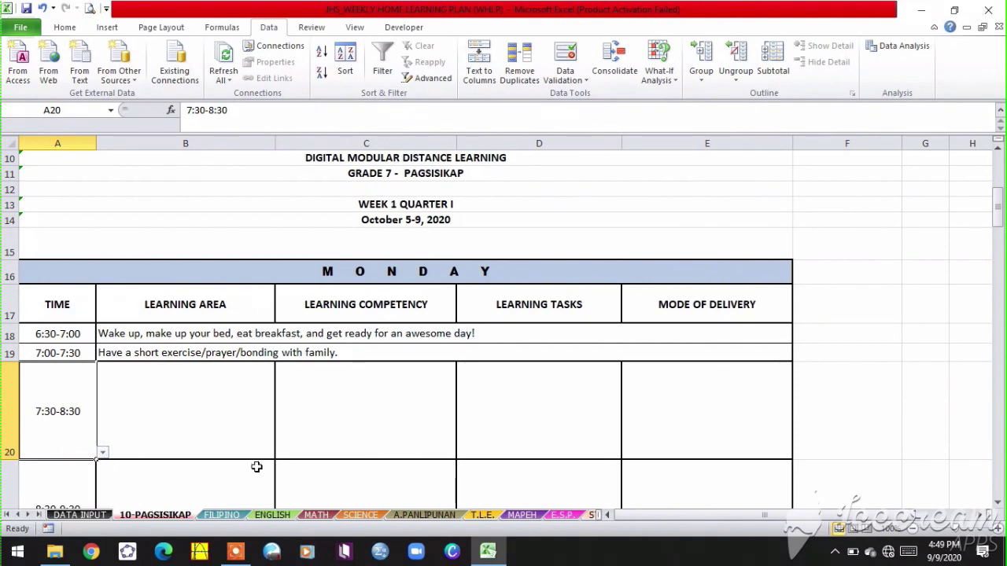
key("ctrl+Page_Up")
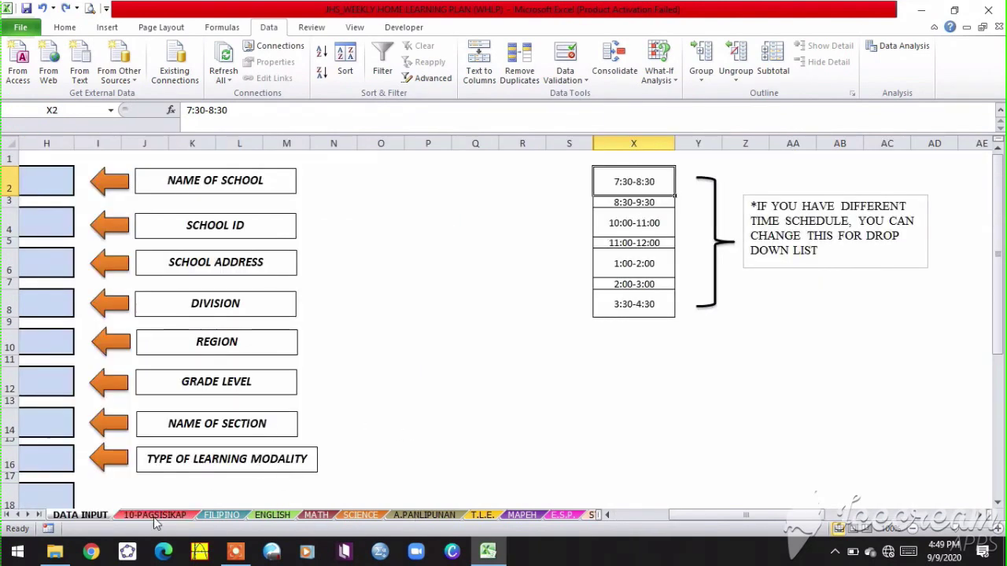
left_click(155, 516)
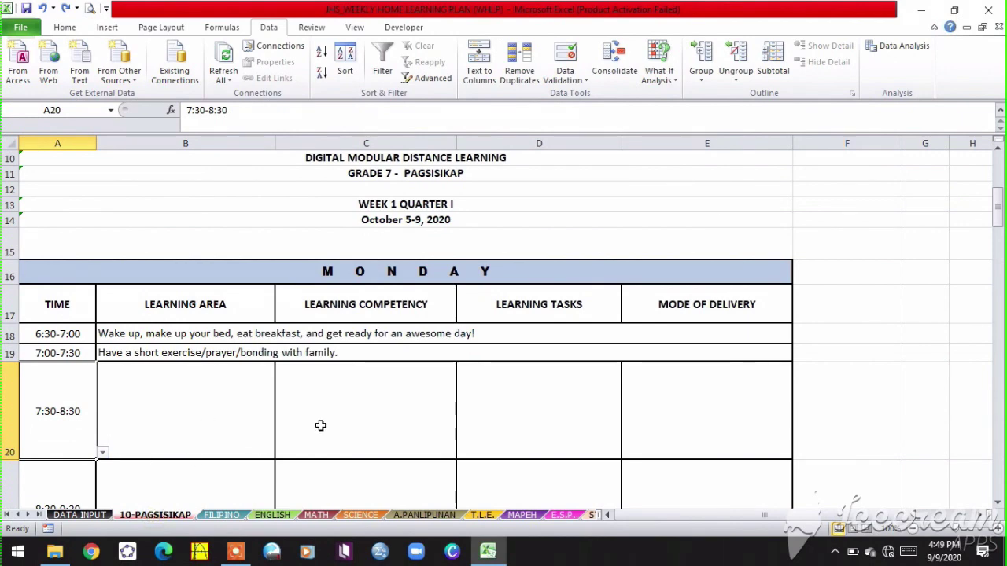
scroll(178, 435, "down", 1)
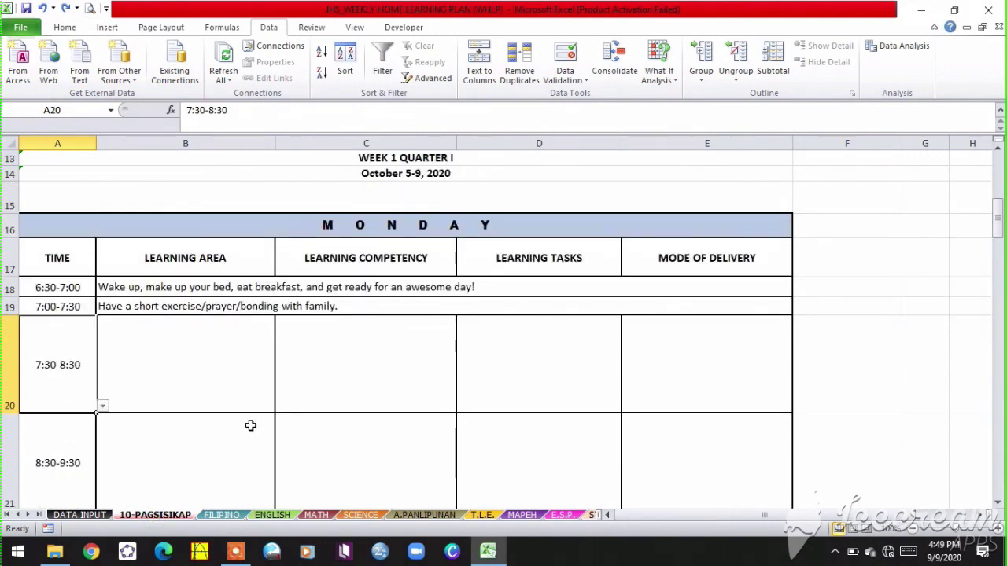
left_click(221, 515)
- Set the FILIPINO sheet's first entry to Monday, 7:30-8:30
scroll(322, 400, "up", 1)
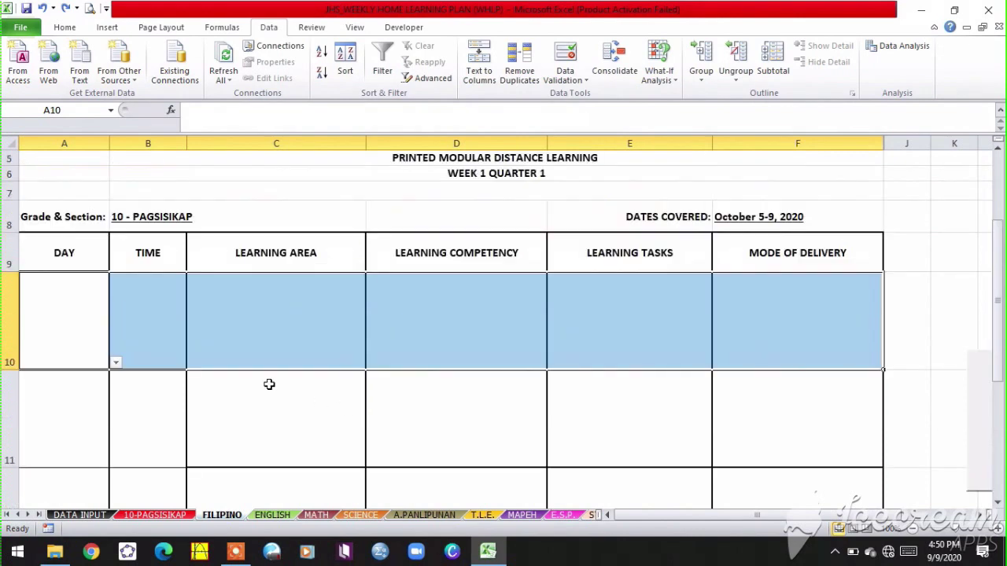
left_click(56, 321)
left_click(116, 363)
left_click(83, 379)
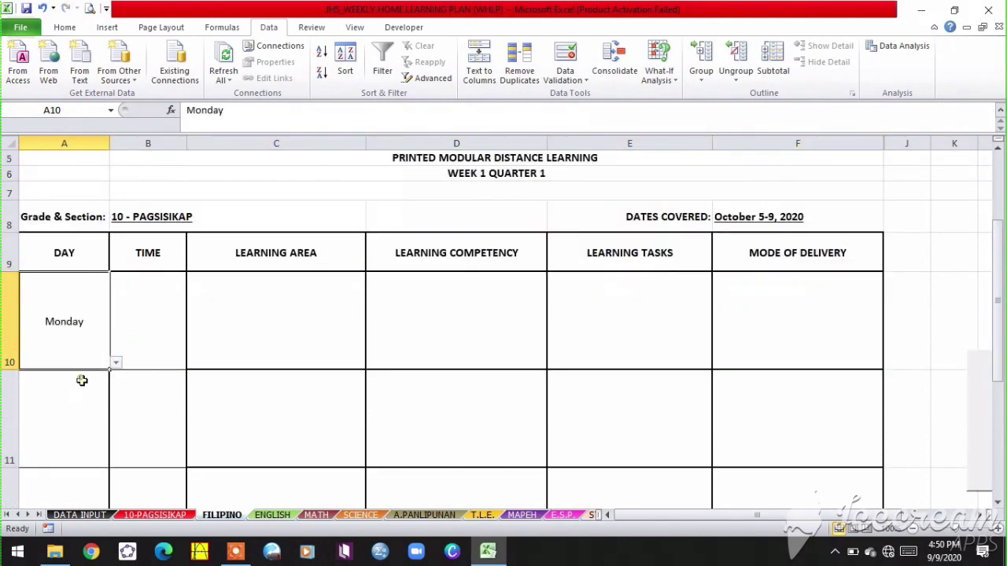
left_click(151, 350)
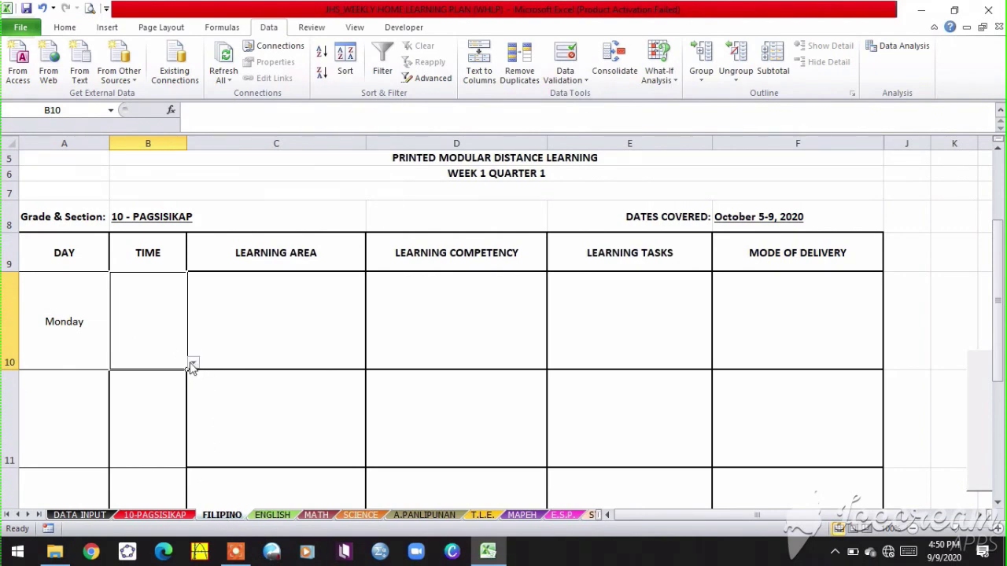
left_click(192, 367)
left_click(143, 374)
- Enter FILIPINO as the learning area in C10
left_click(286, 330)
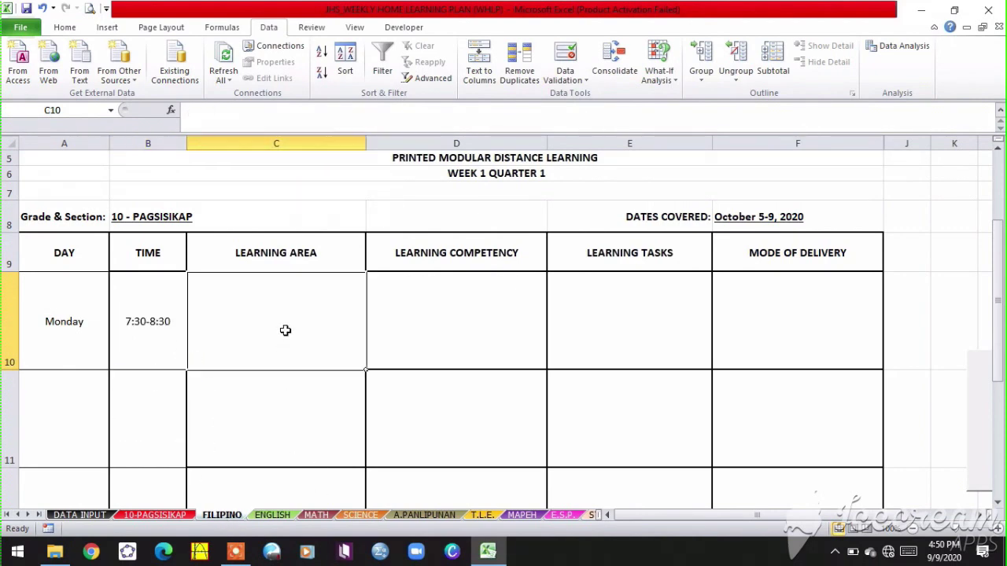
type("fi")
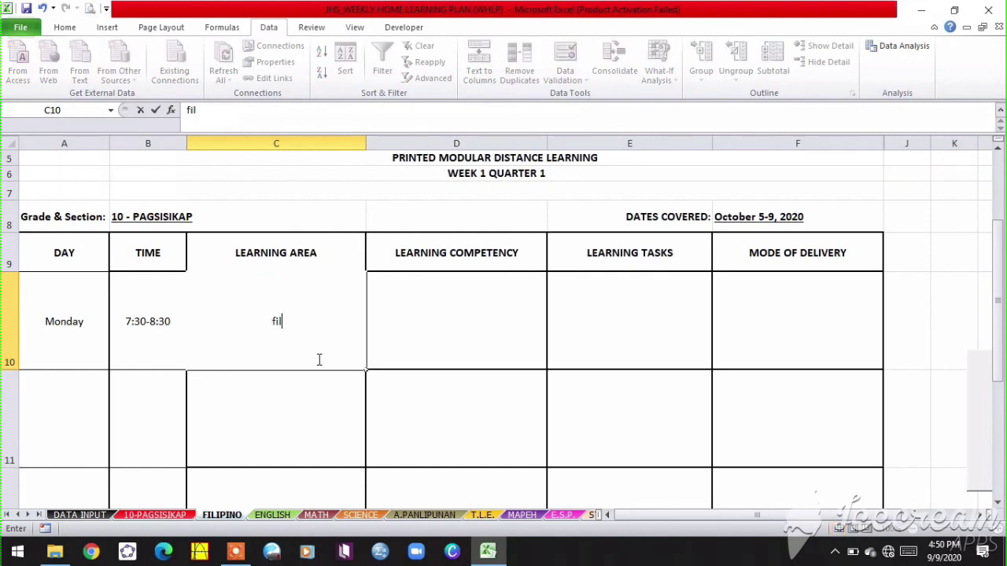
type("LIPNO")
key("BackSpace")
key("BackSpace")
type("INO")
key("Tab")
key("Right")
key("Left")
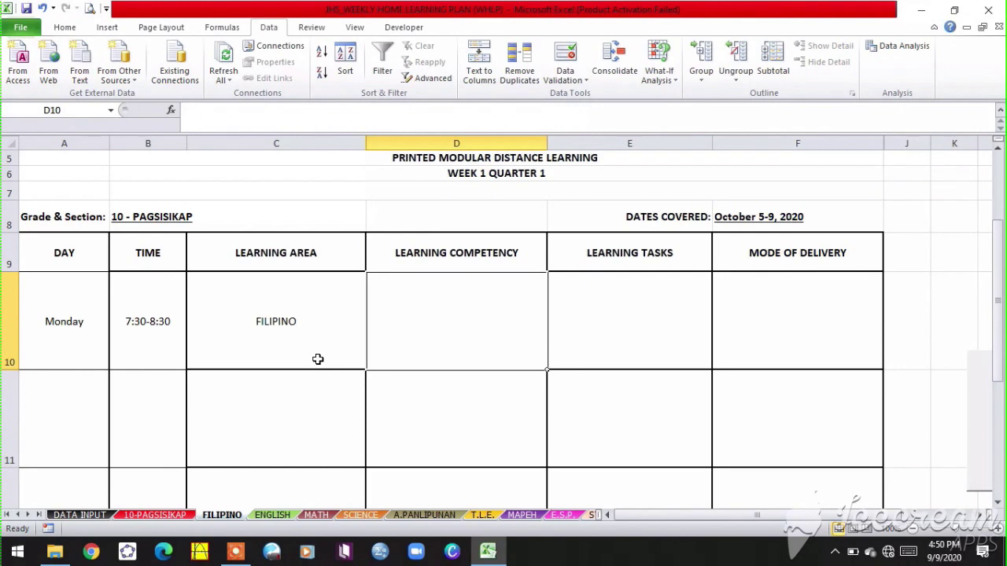
- Fill competency AAAAAAA, tasks BBBBBBB and delivery CCCCCCC, then check the 10-PAGSISIKAP schedule
type("AAAAAAA")
key("Tab")
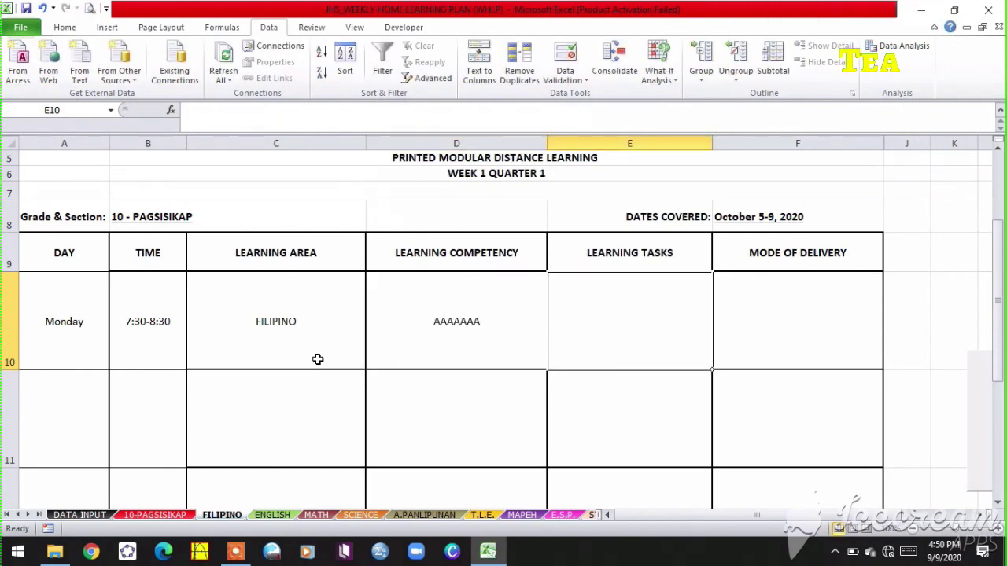
type("BBBBBB")
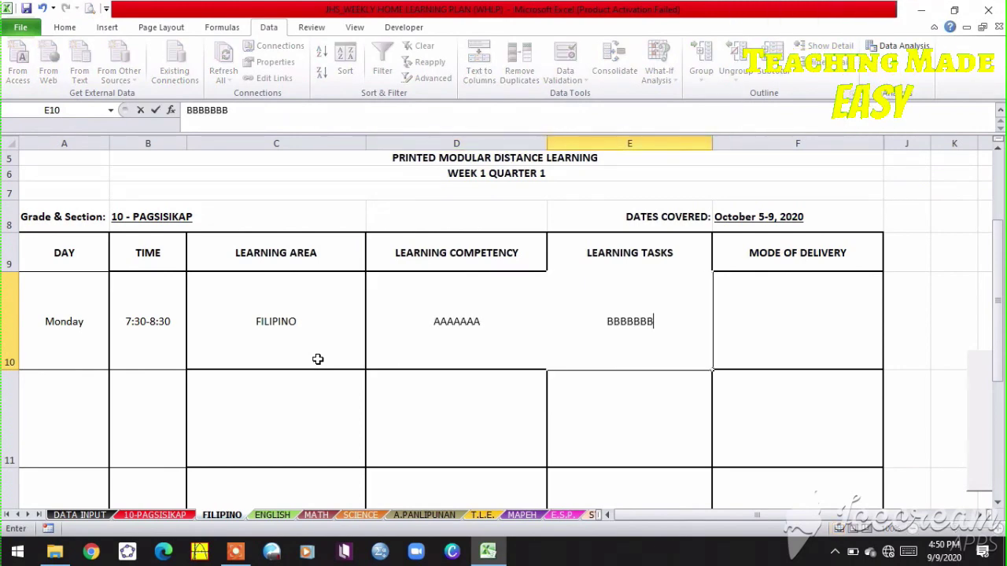
type("B")
key("Tab")
type("CCCCCCC")
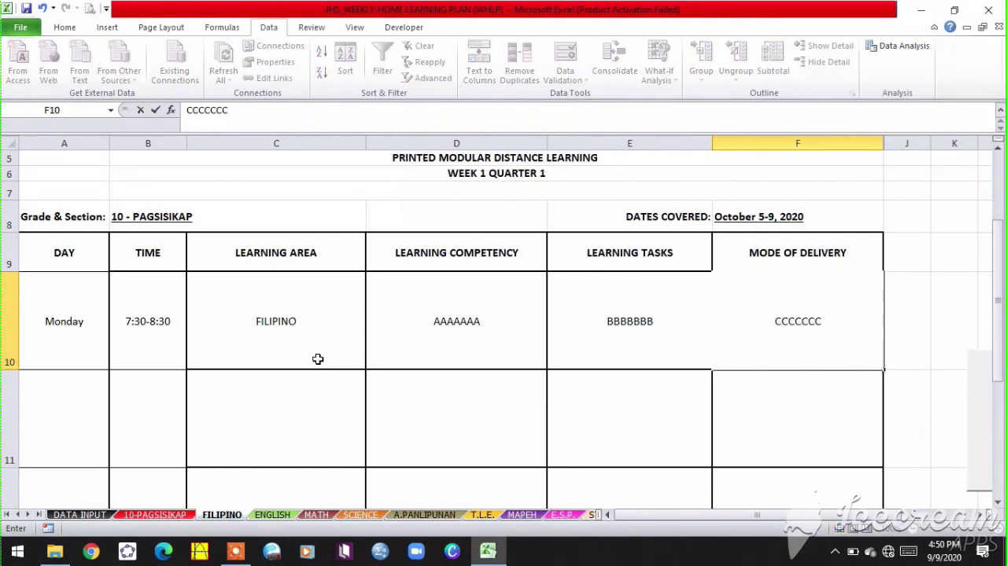
key("ctrl+Return")
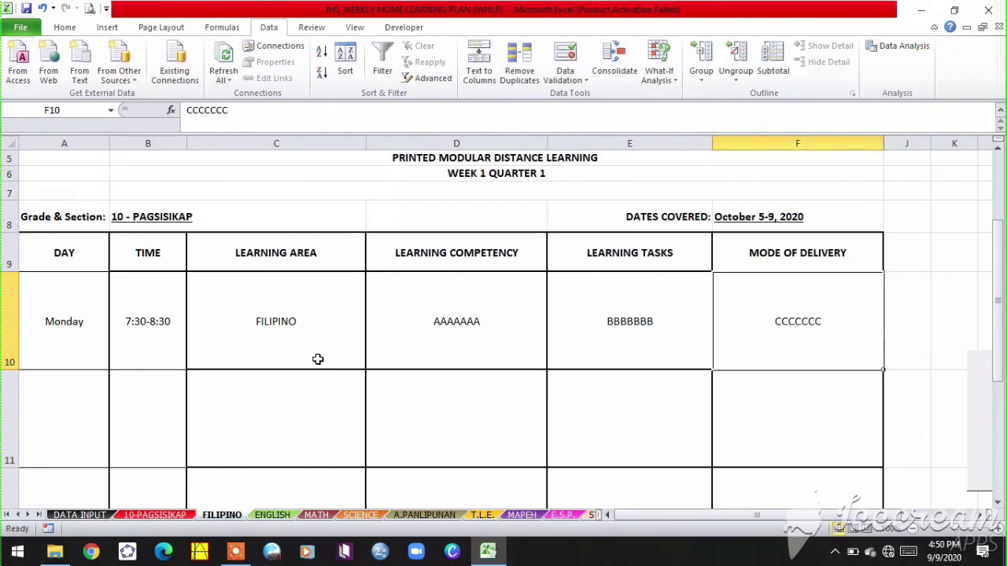
left_click(157, 515)
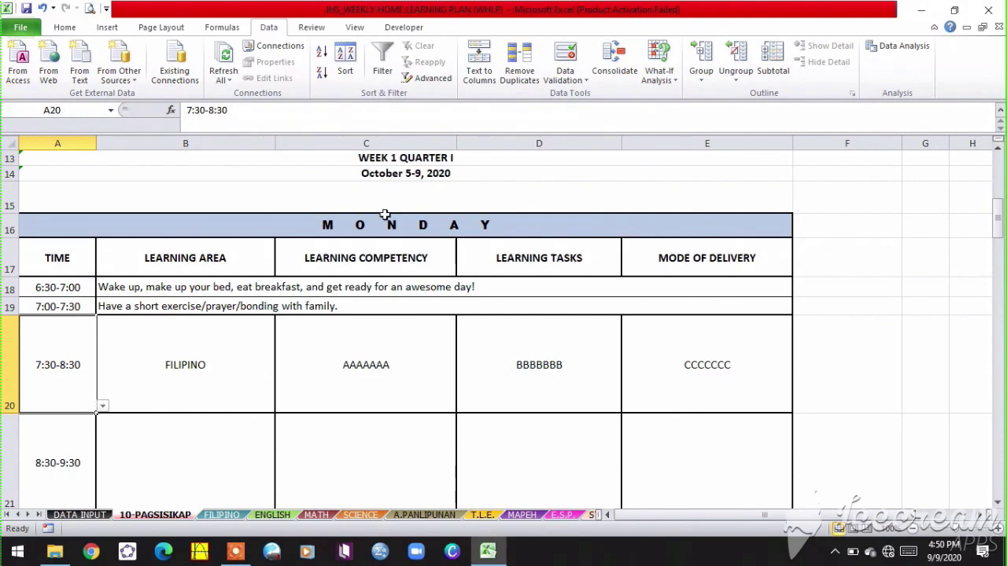
- Change the FILIPINO entry's day to Tuesday and inspect the resulting schedule formula in B34
left_click(226, 519)
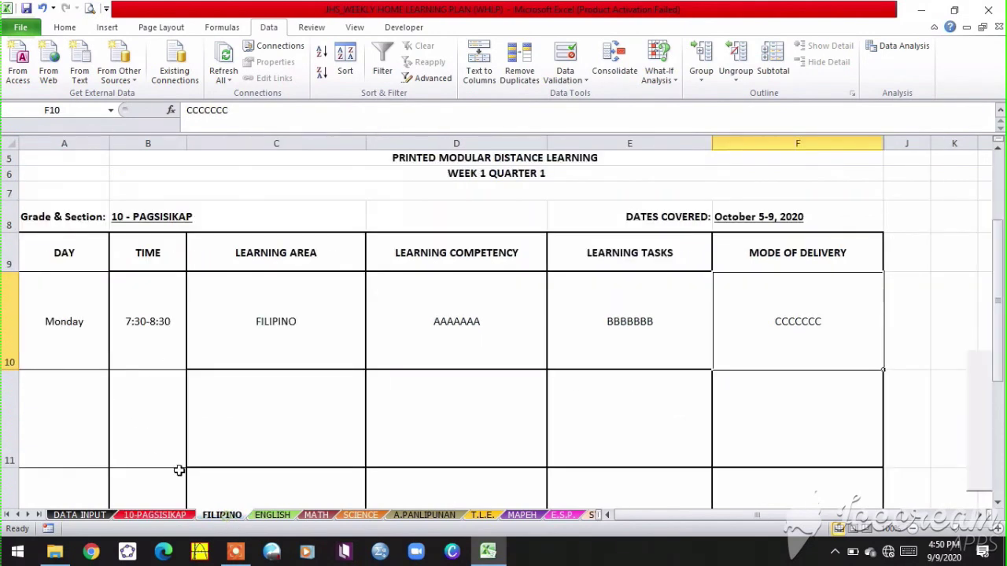
left_click(87, 345)
left_click(115, 364)
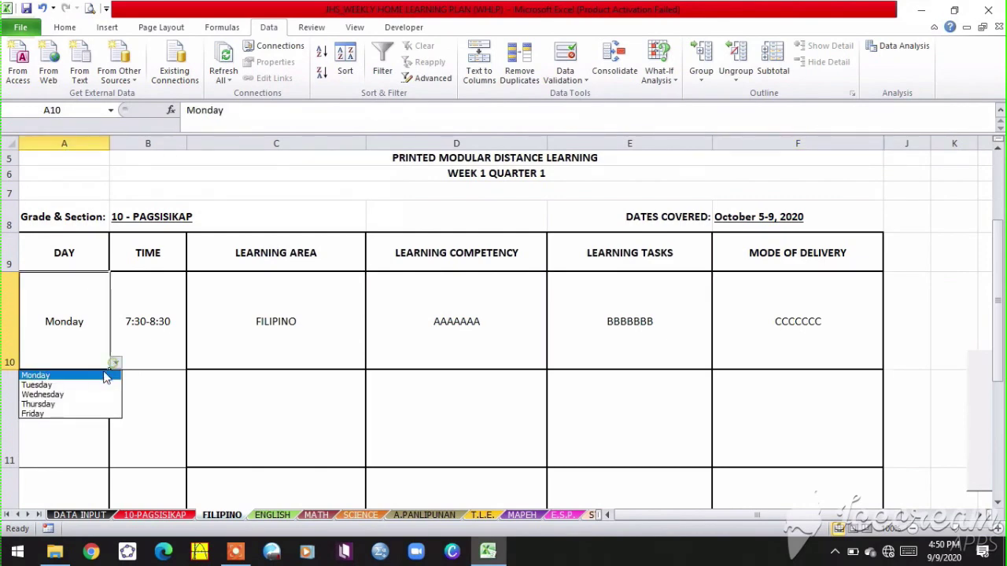
left_click(81, 386)
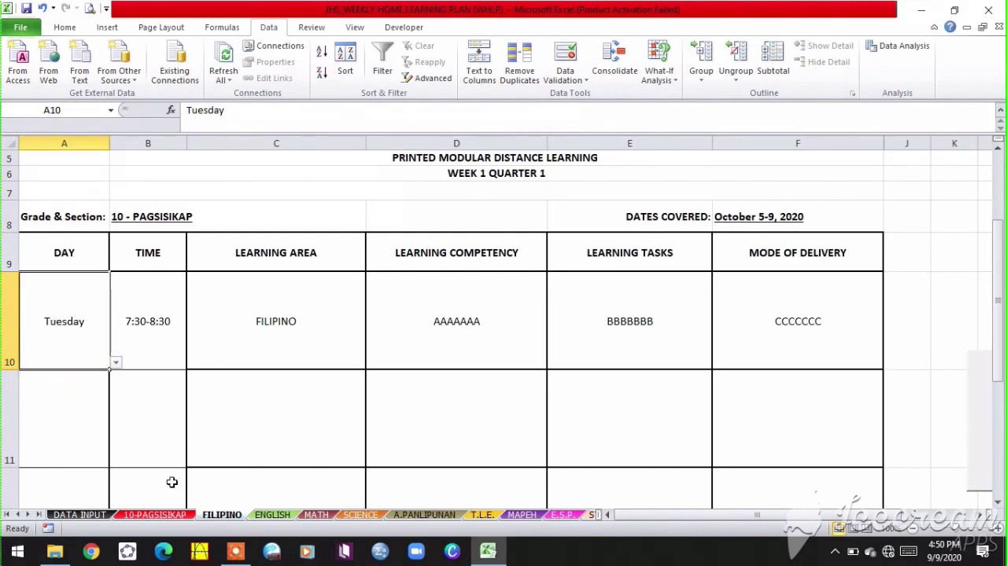
left_click(164, 516)
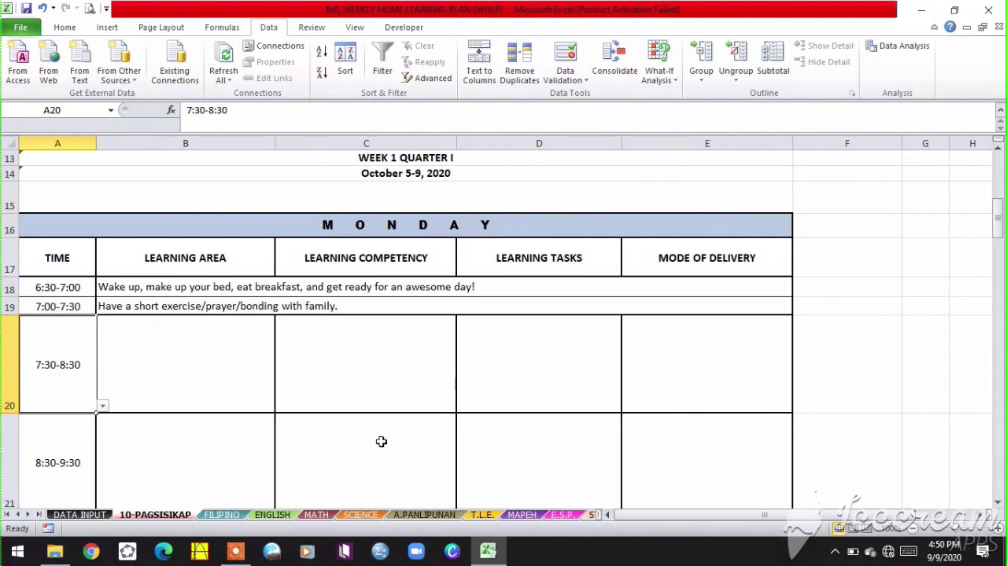
scroll(275, 413, "down", 6)
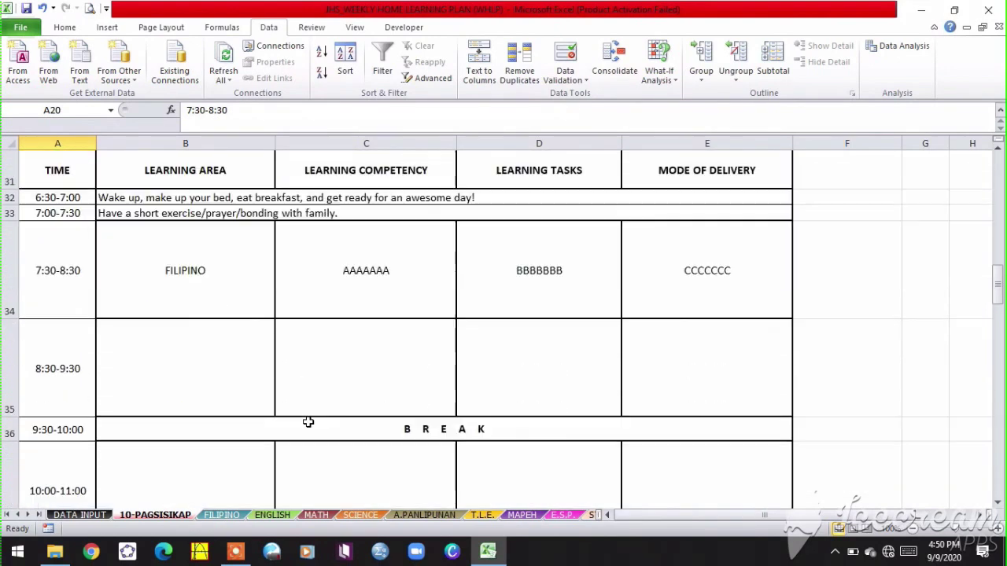
left_click(197, 287)
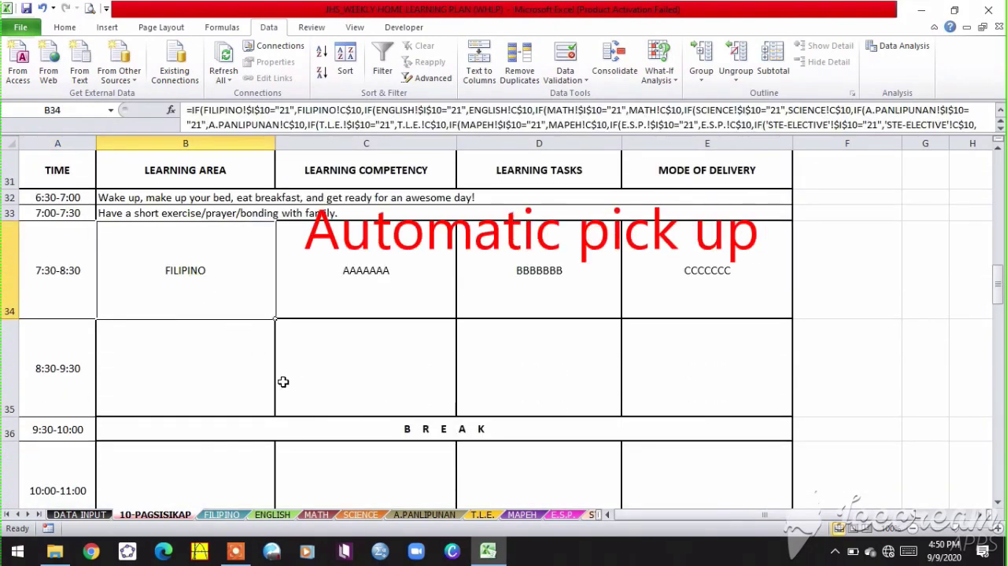
- Change the time slot to 1:00-2:00 and verify it appears in row 40 of the schedule
left_click(222, 515)
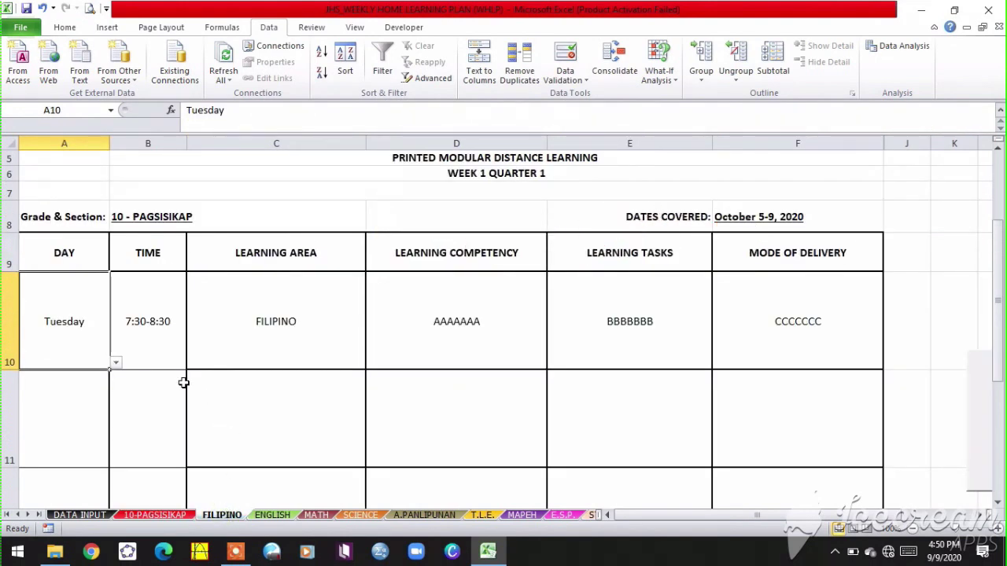
left_click(155, 339)
left_click(194, 368)
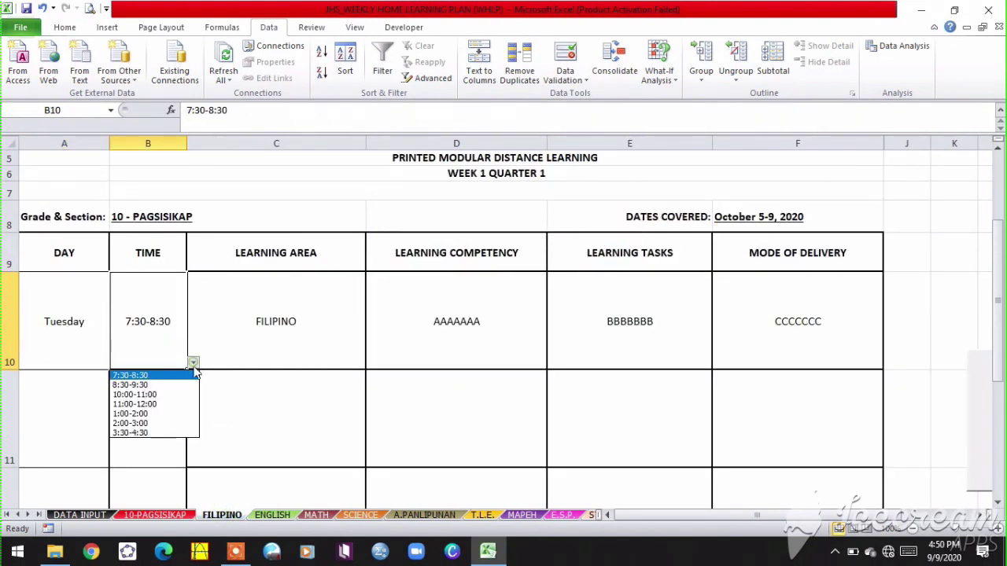
left_click(167, 413)
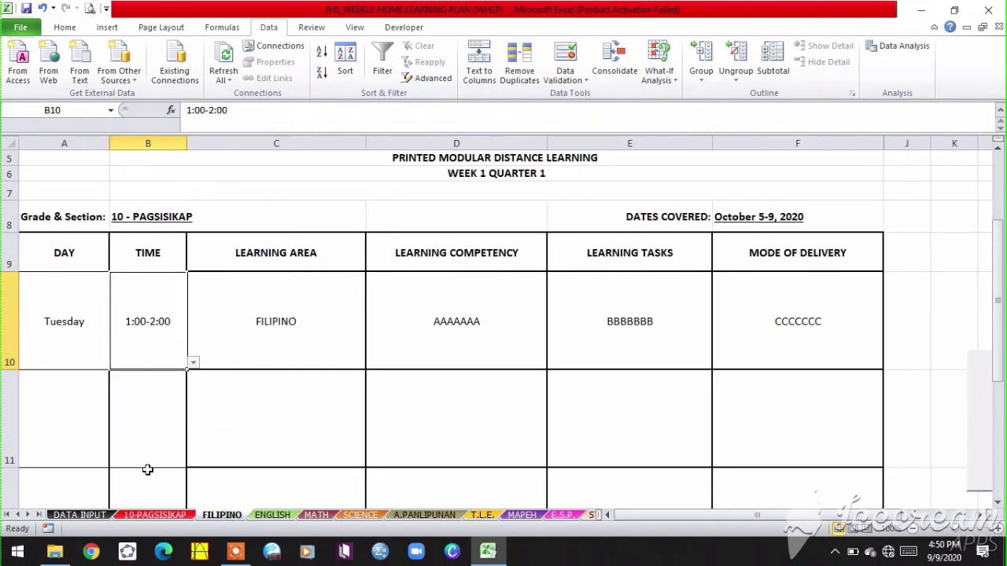
left_click(149, 509)
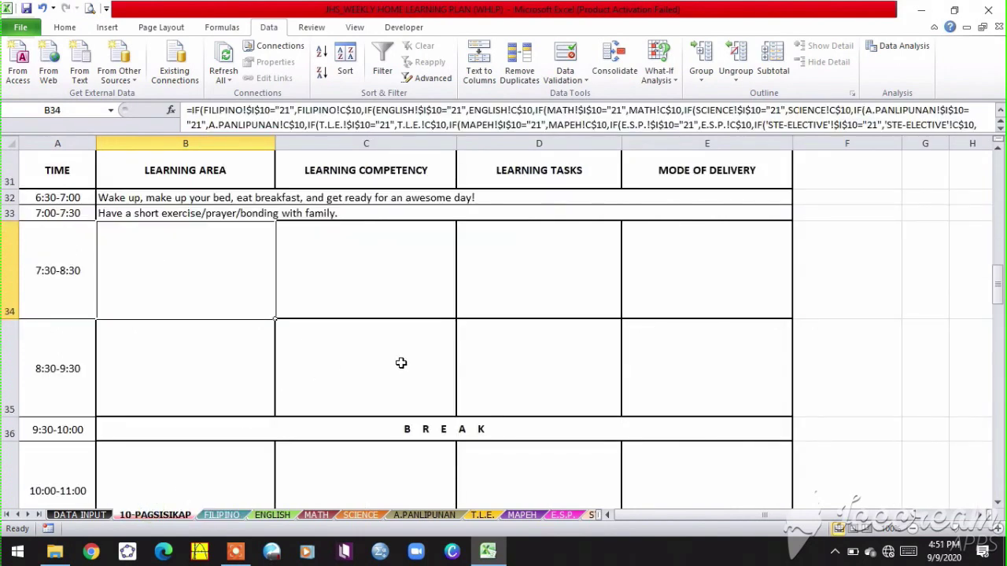
scroll(401, 363, "down", 2)
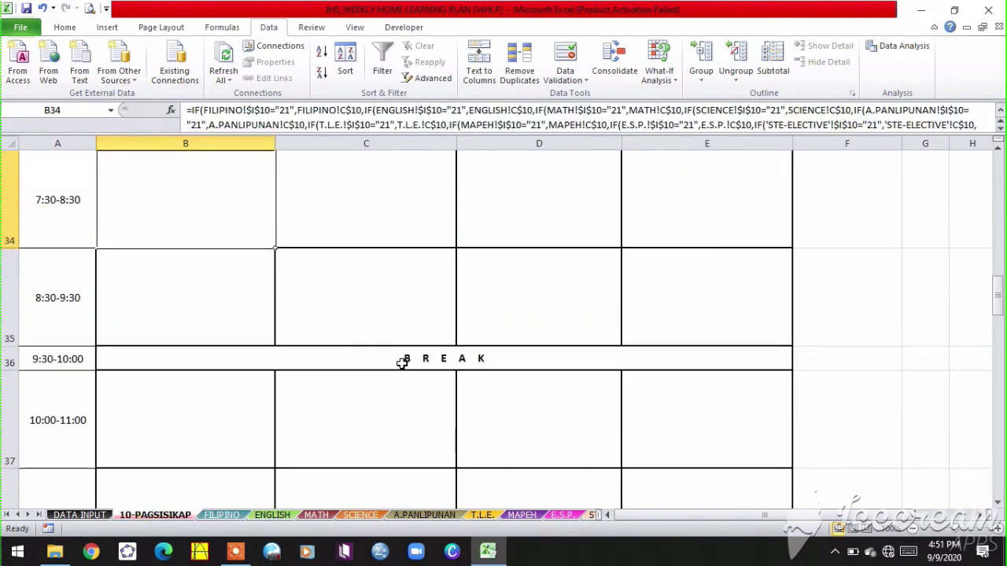
scroll(393, 368, "up", 6)
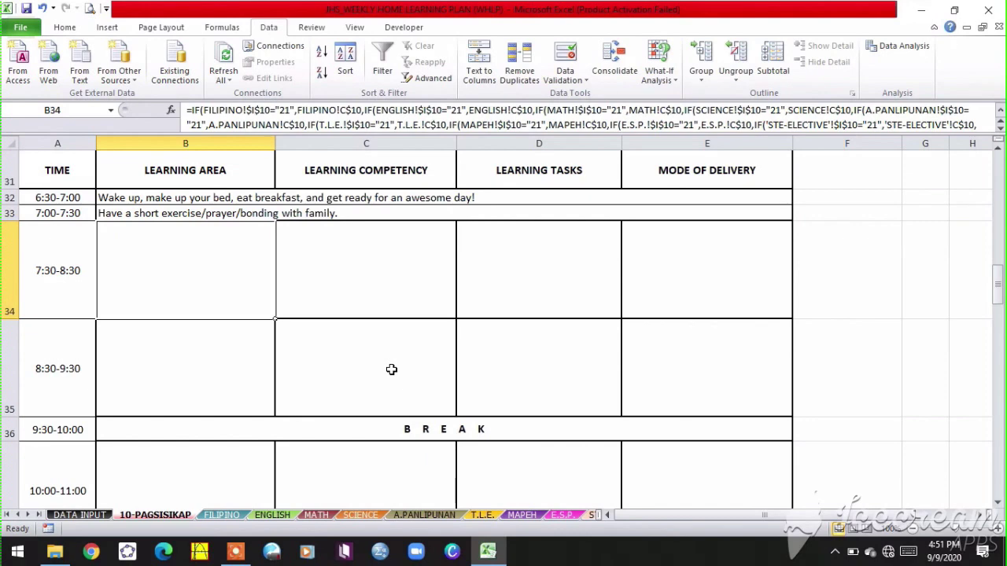
scroll(391, 369, "down", 2)
scroll(394, 379, "down", 5)
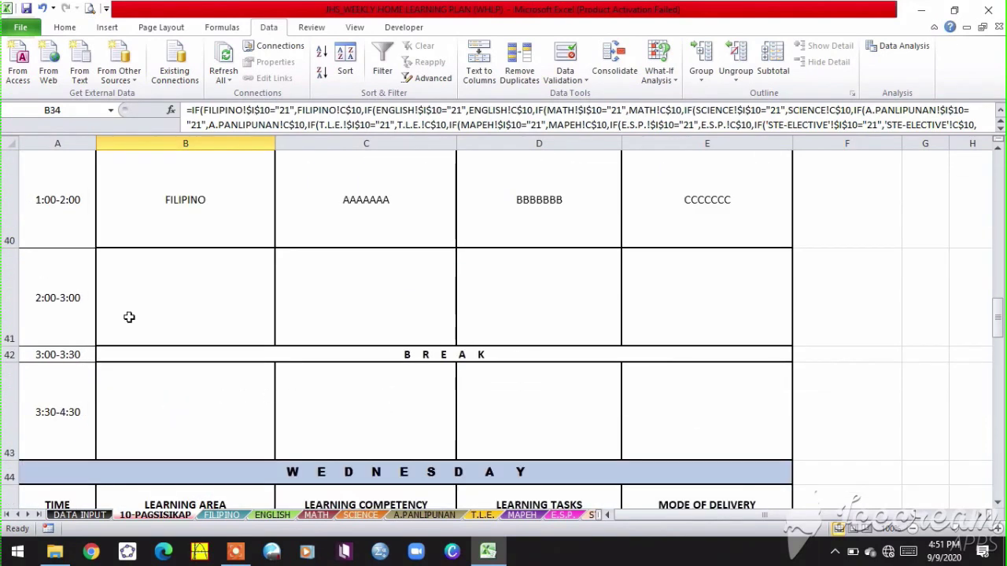
scroll(171, 256, "up", 1)
left_click(10, 453)
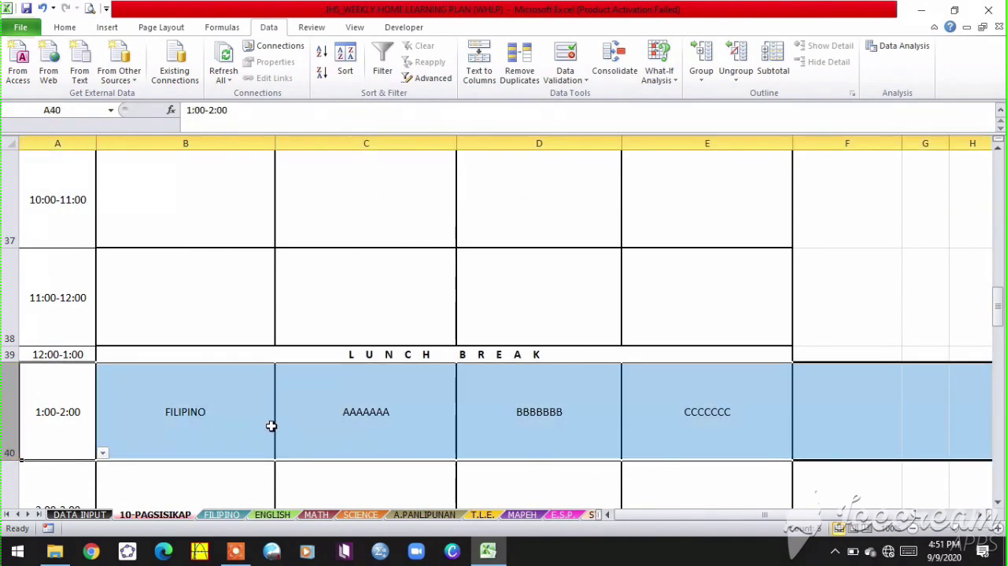
left_click(214, 513)
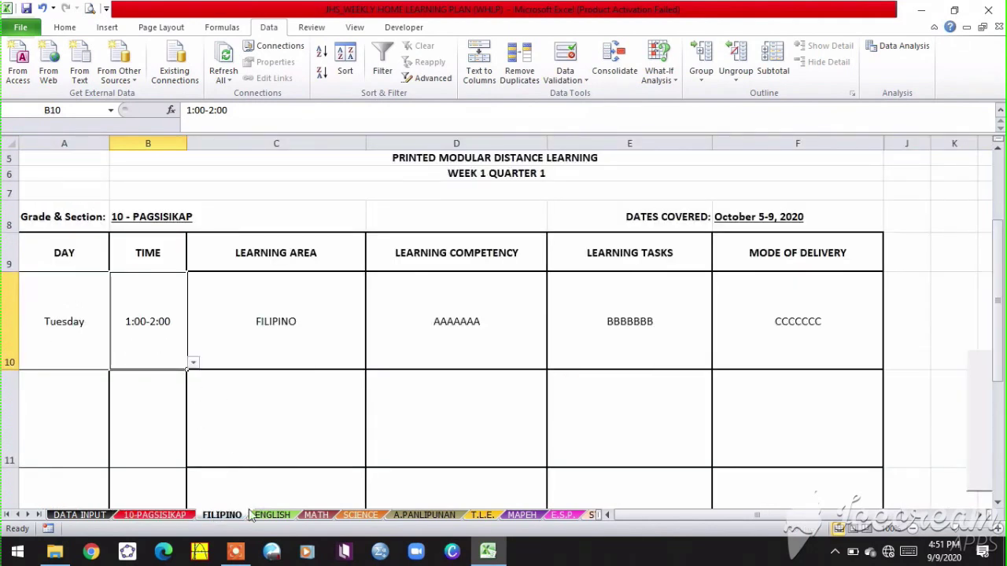
- On the ENGLISH sheet, schedule English for Tuesday 1:00-2:00, the same slot as Filipino
left_click(273, 514)
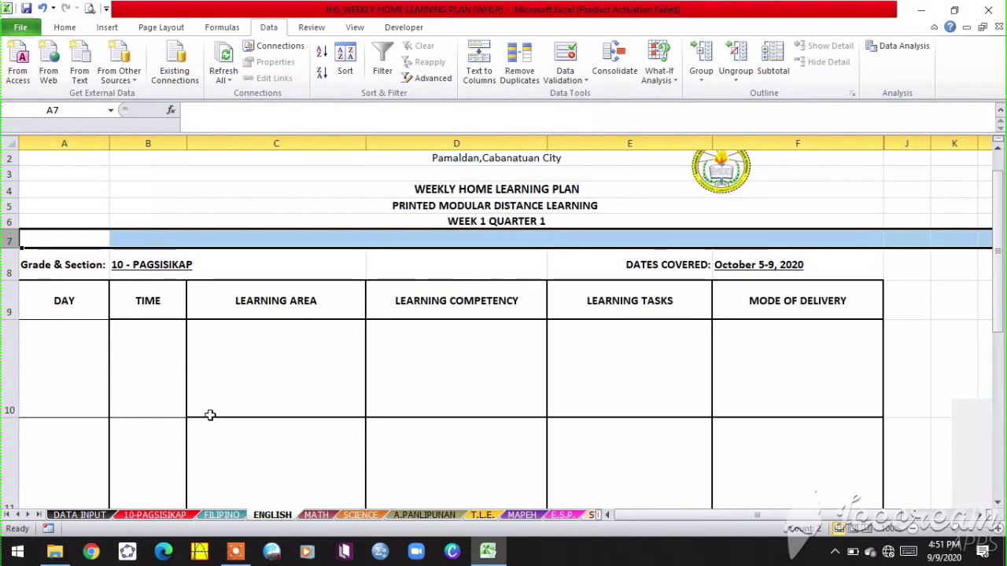
left_click(91, 386)
left_click(222, 514)
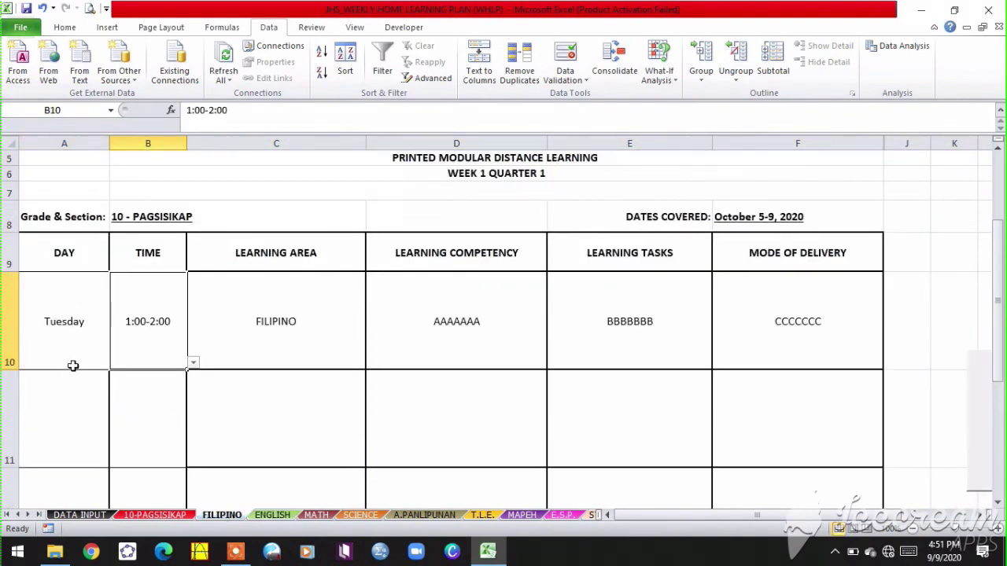
left_click(272, 515)
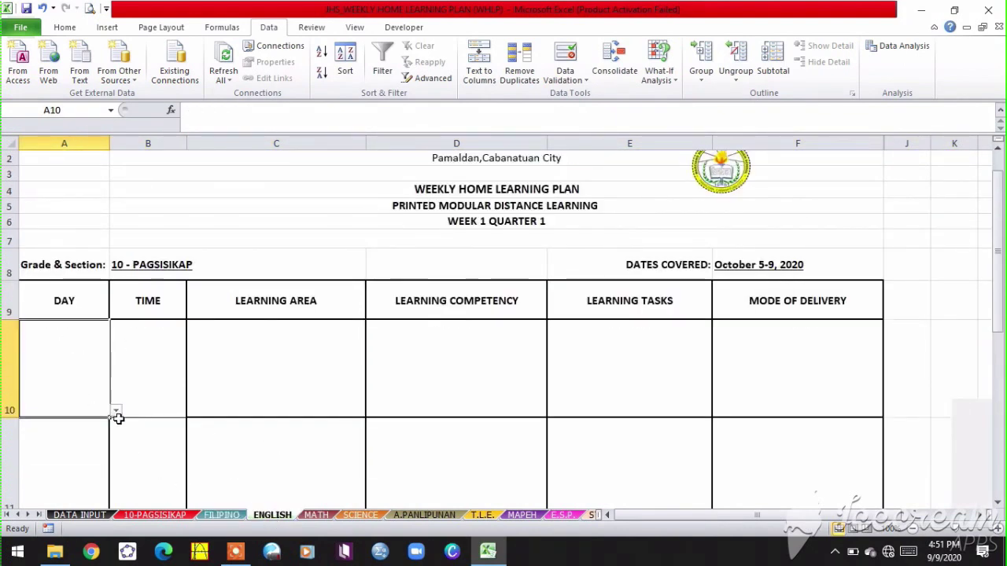
left_click(116, 411)
left_click(63, 433)
left_click(162, 397)
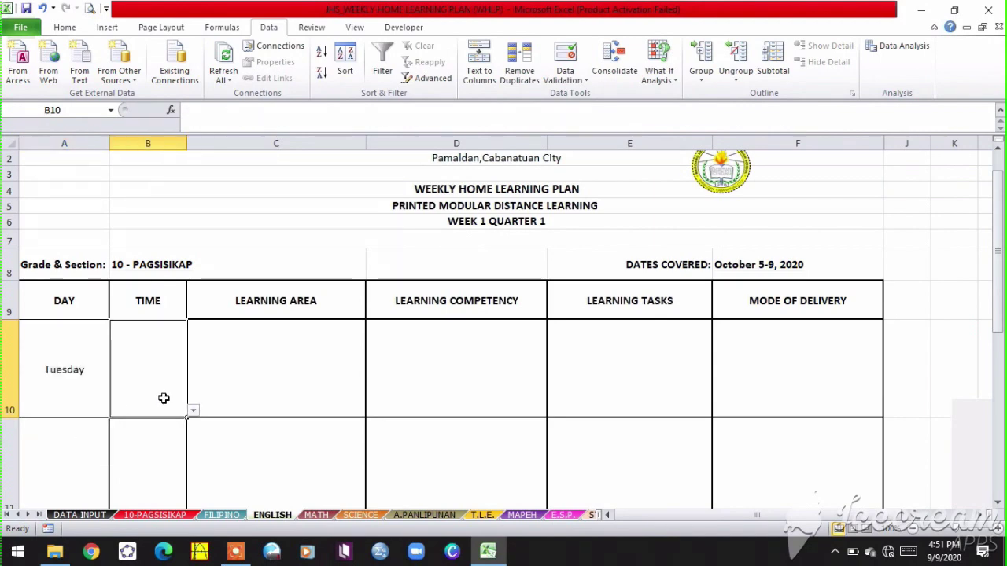
left_click(194, 412)
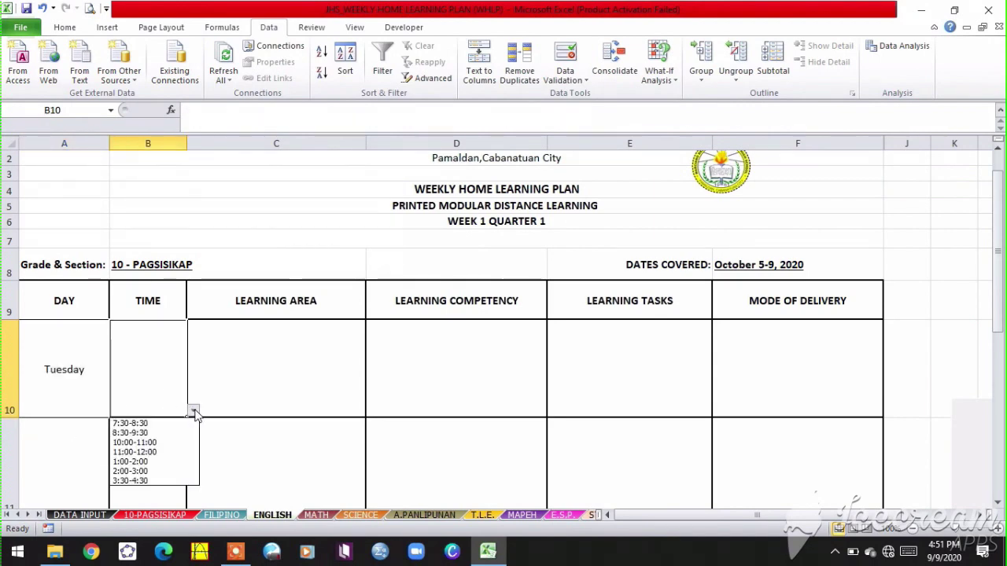
left_click(163, 462)
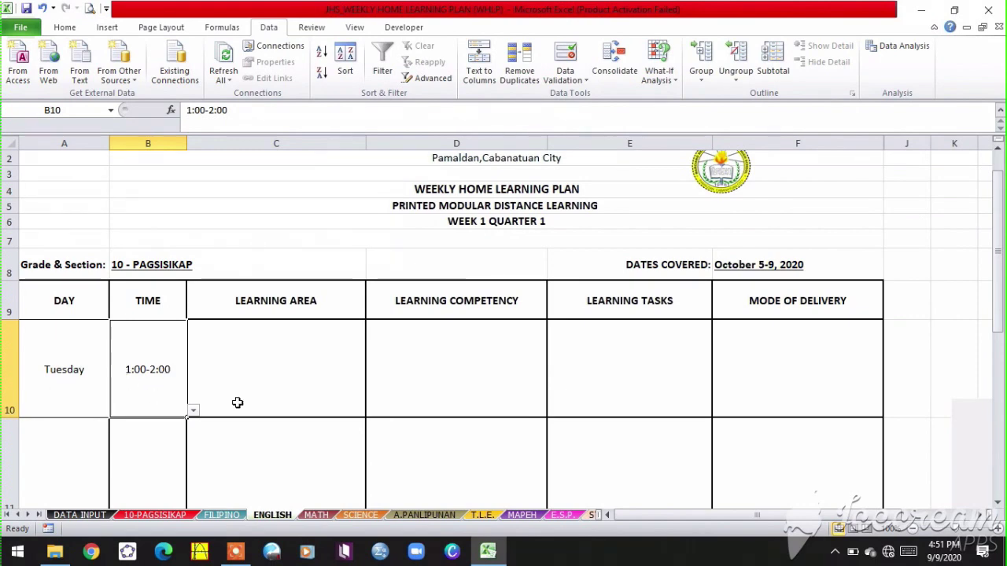
- Check the CONFLICT TUESDAY 1:00-2:00 warning and its formula on the 10-PAGSISIKAP schedule
left_click(157, 515)
scroll(337, 400, "up", 8)
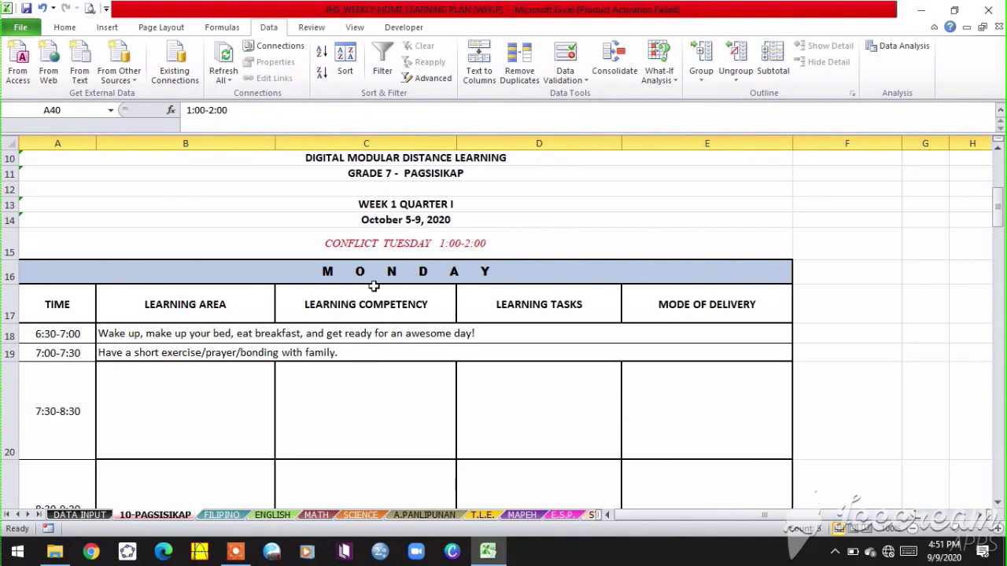
left_click(379, 243)
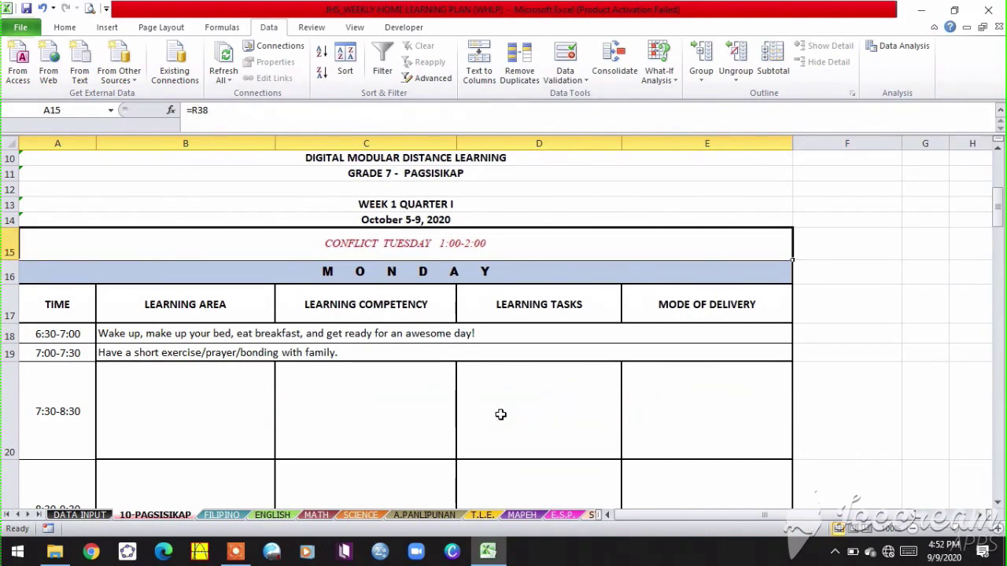
- Change the English time slot on the ENGLISH sheet to 7:30-8:30
left_click(274, 515)
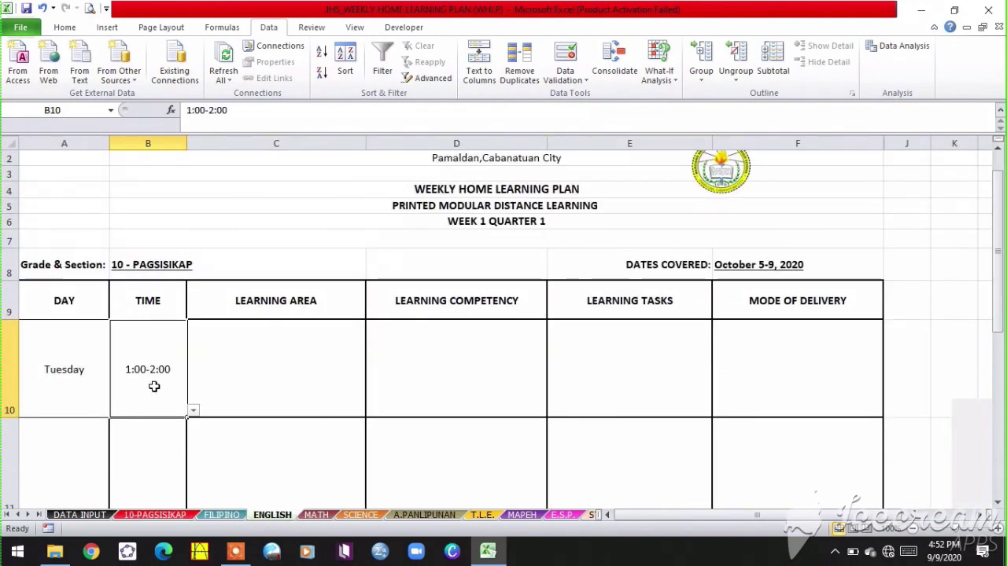
left_click(193, 411)
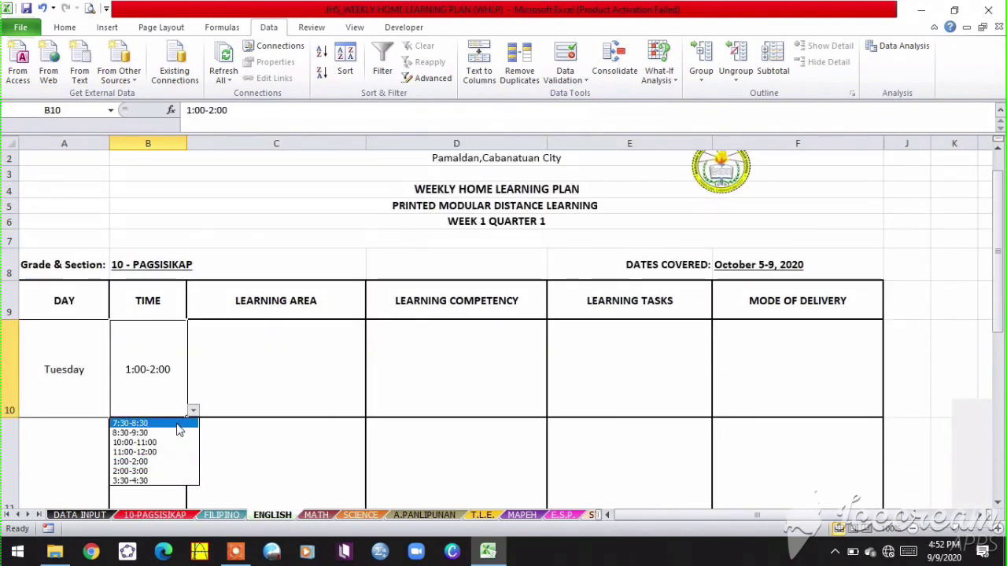
left_click(175, 424)
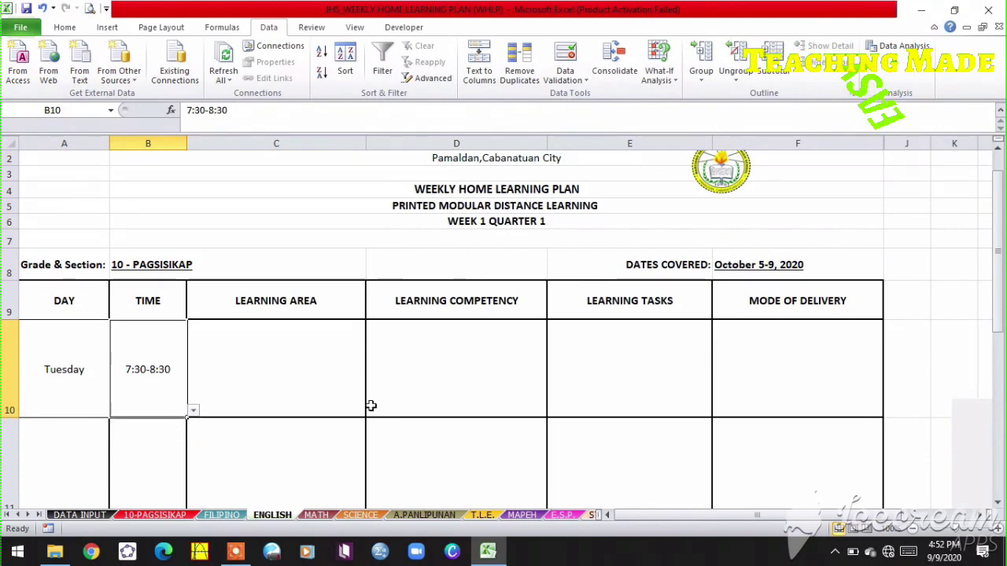
- Fill the English row with ENGLISH, DDDDD, EEEE and FFFFFF, then return to 10-PAGSISIKAP
left_click(314, 395)
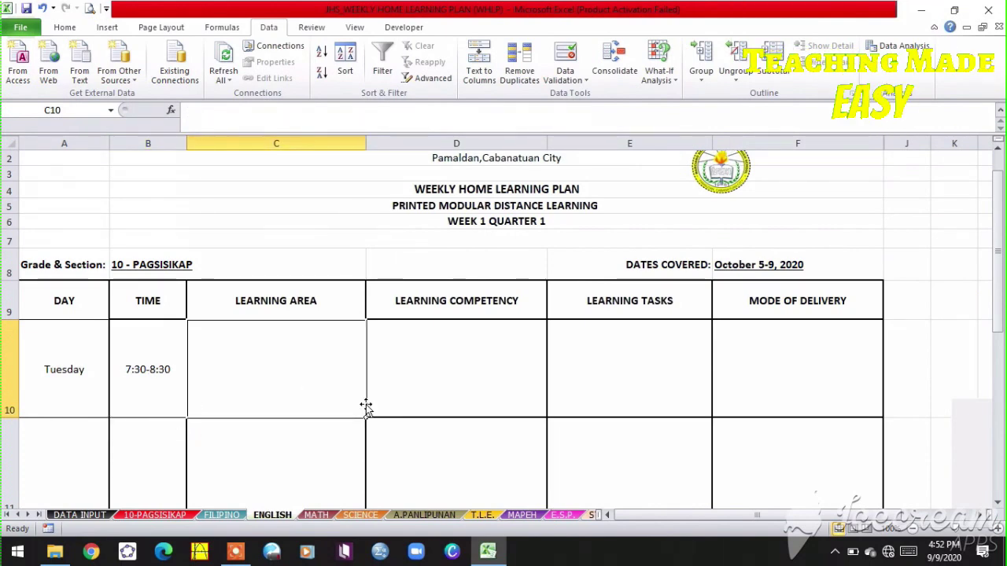
type("ENGLISH")
key("Tab")
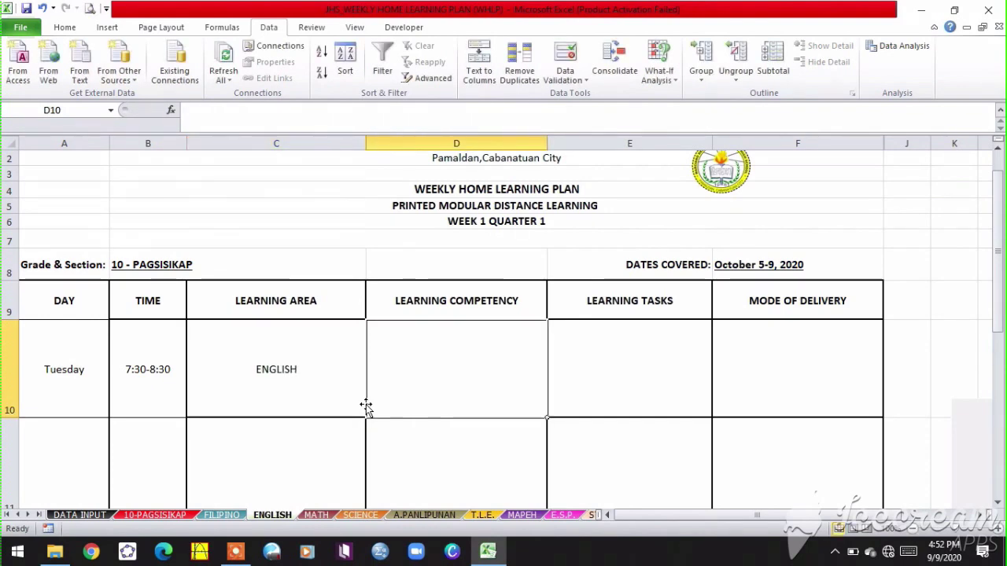
type("DDDDD")
key("Tab")
type("EEEE")
key("Tab")
type("FFFFFF")
key("Tab")
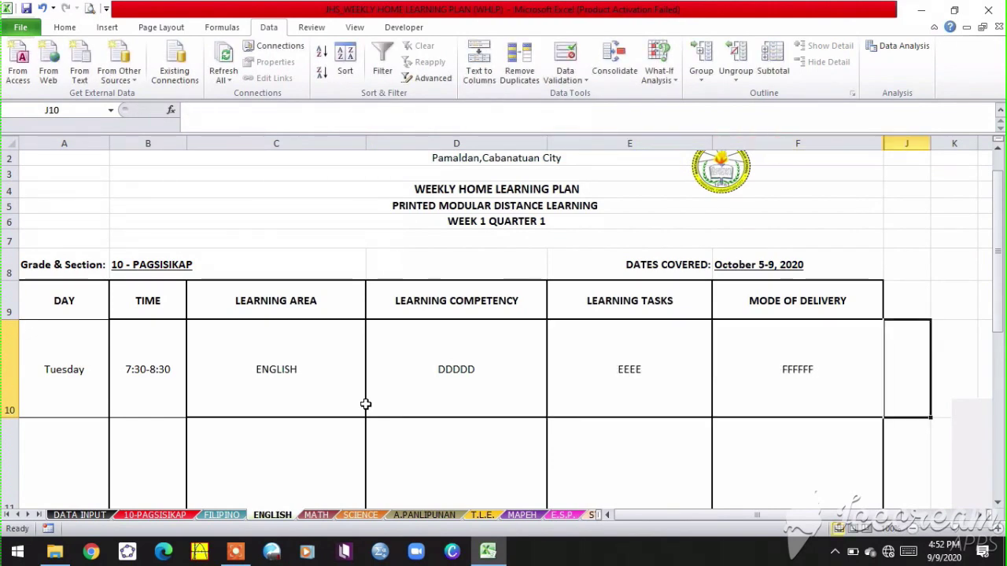
left_click(155, 515)
scroll(420, 363, "down", 1)
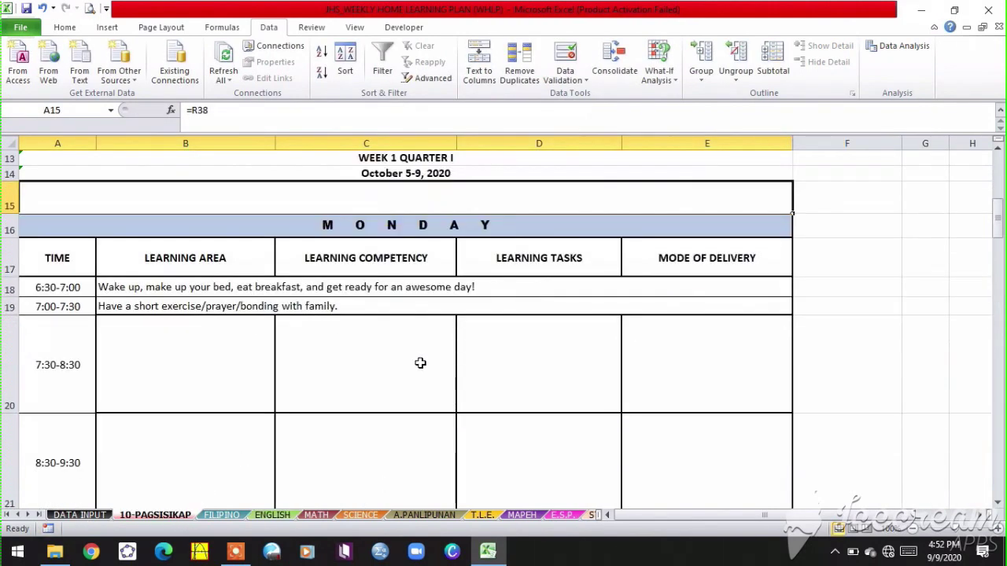
- Inspect the formulas in the schedule's Tuesday 7:30-8:30 row, which now shows English
scroll(420, 362, "down", 5)
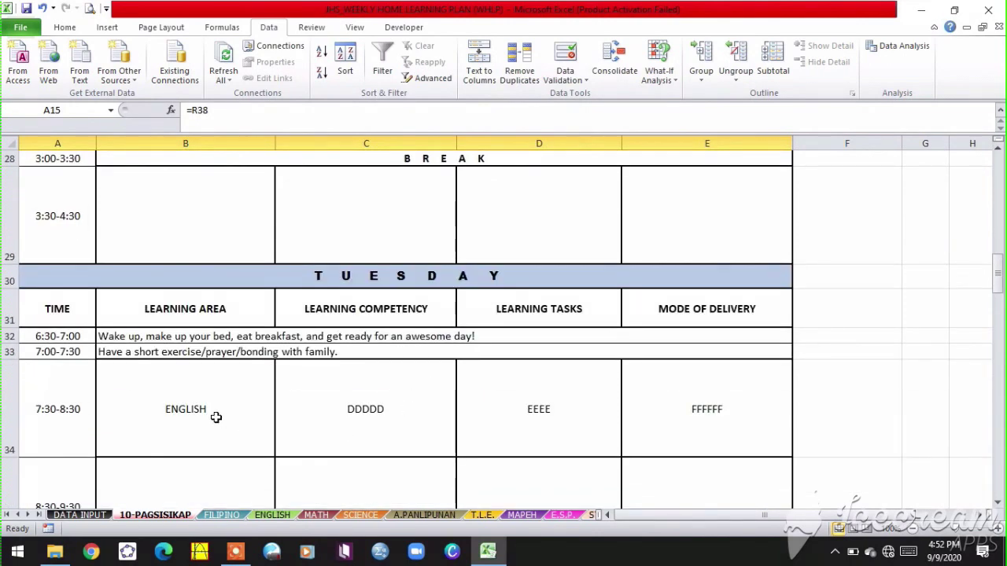
left_click(215, 417)
left_click(339, 427)
left_click(538, 417)
left_click(650, 408)
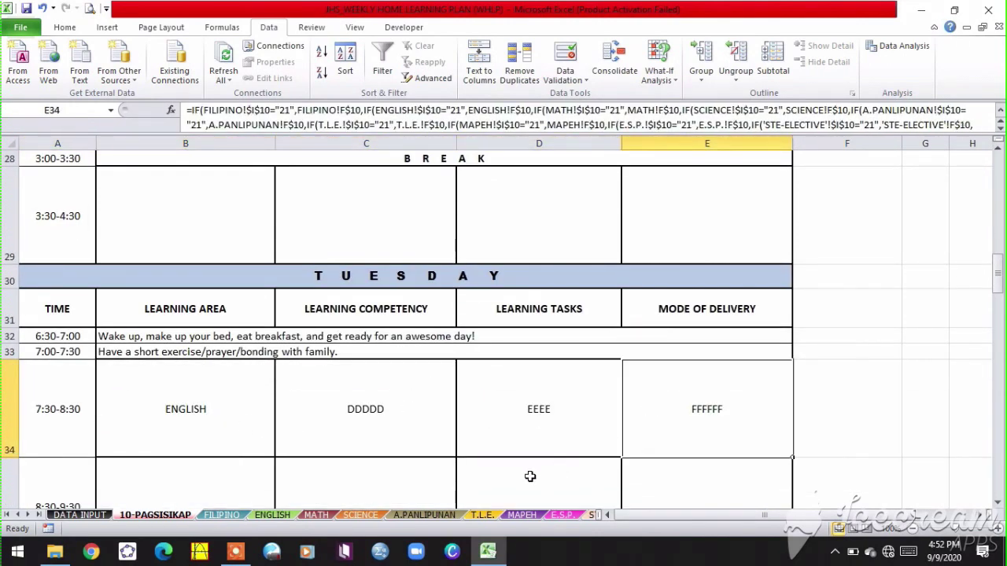
scroll(288, 418, "up", 9)
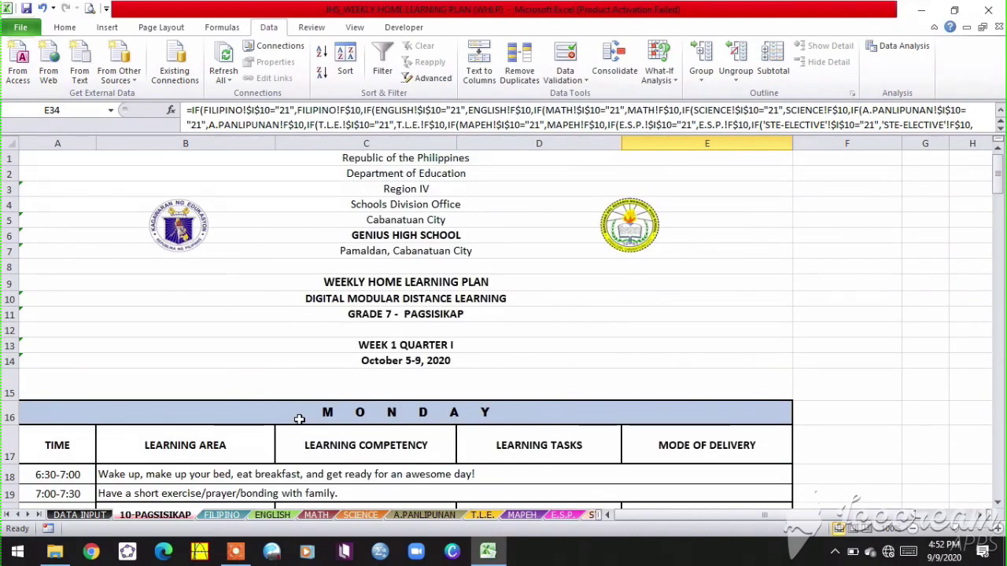
- Look through each subject sheet, from FILIPINO to STE-ELECTIVE, and return to 10-PAGSISIKAP
left_click(242, 516)
left_click(272, 514)
left_click(317, 514)
left_click(360, 516)
left_click(425, 515)
left_click(482, 515)
left_click(521, 515)
left_click(562, 515)
left_click(591, 515)
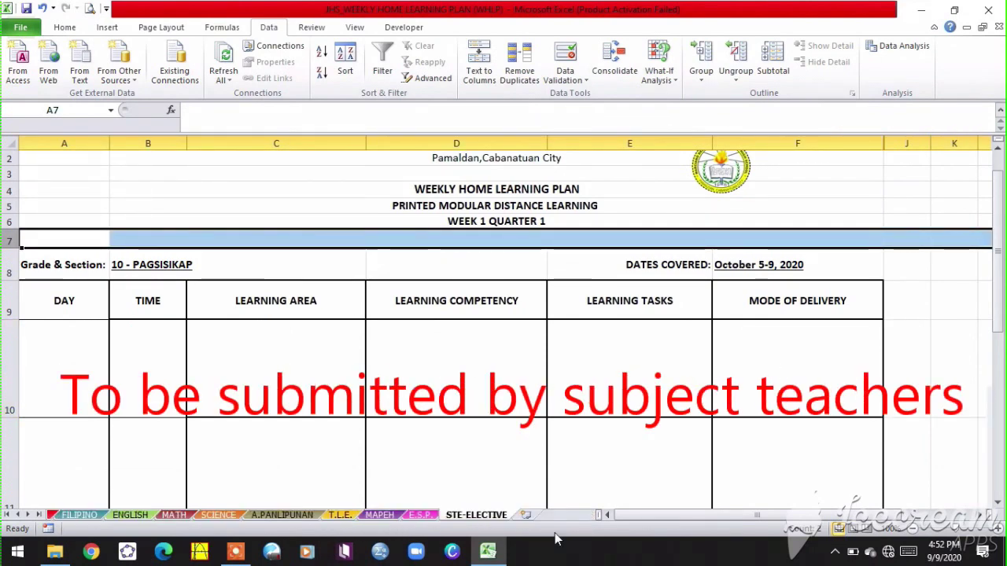
left_click(89, 517)
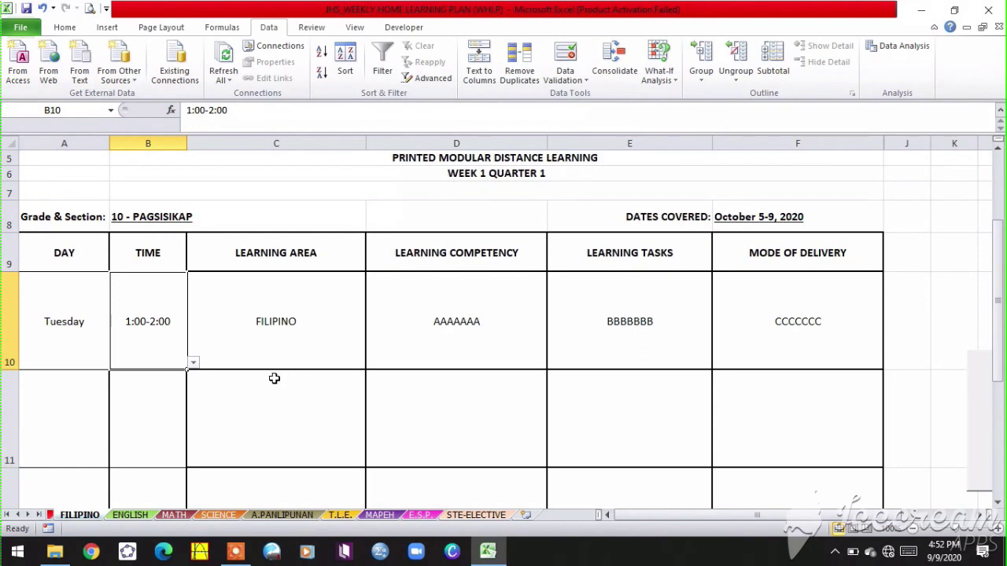
left_click(50, 516)
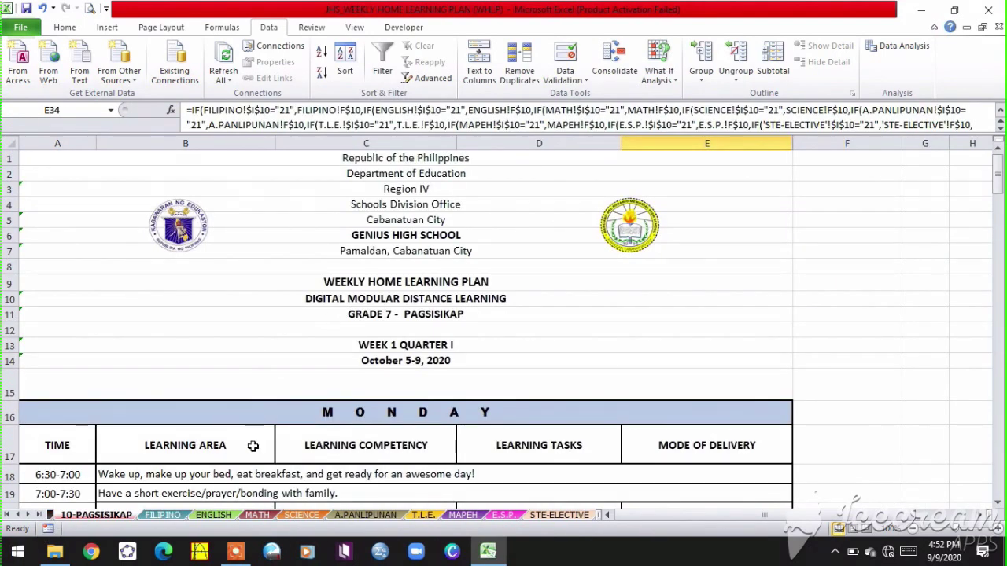
- Open the WHLP for Subject Teacher workbook from the WEEKLY HOME LP folder
scroll(372, 457, "down", 2)
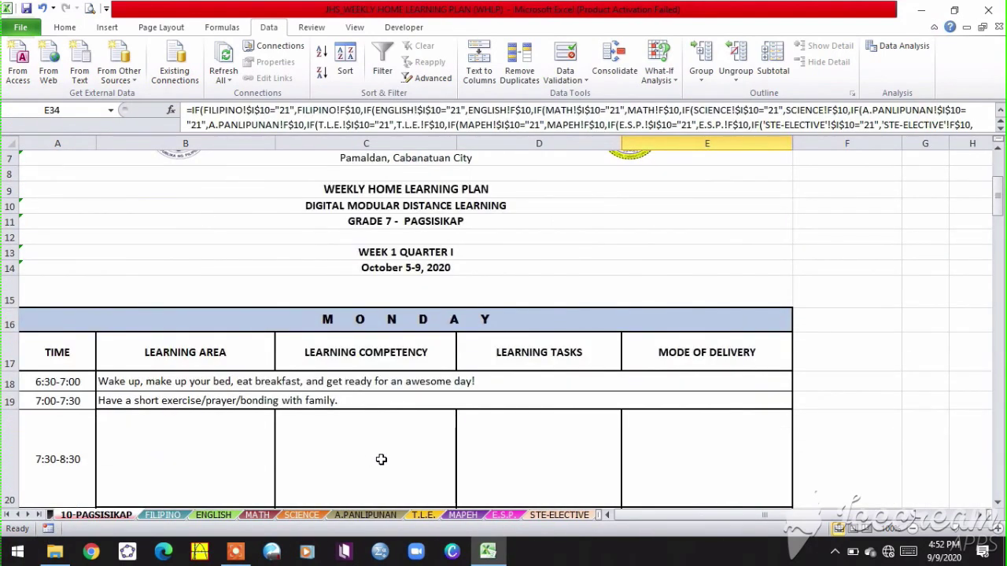
left_click(54, 551)
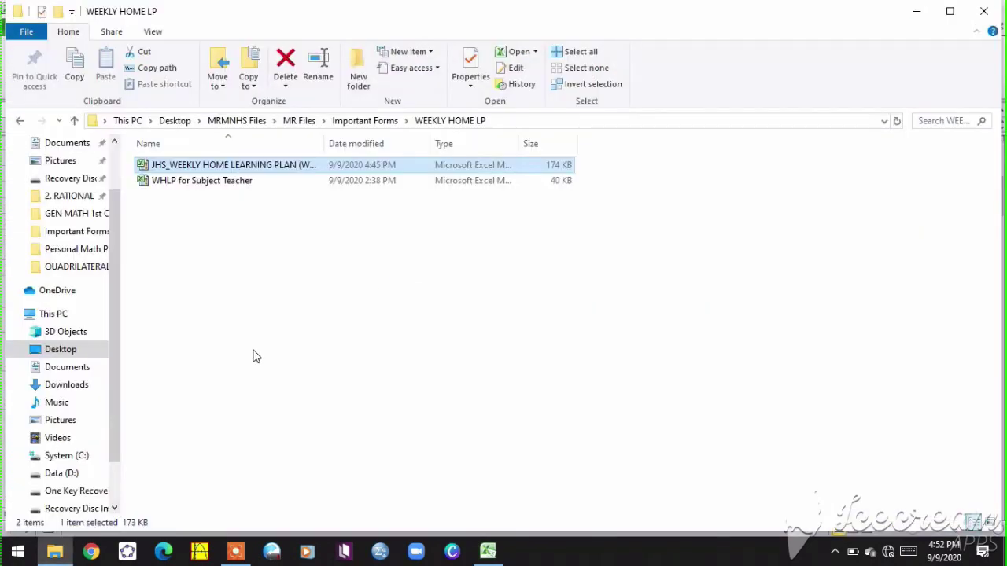
double_click(242, 183)
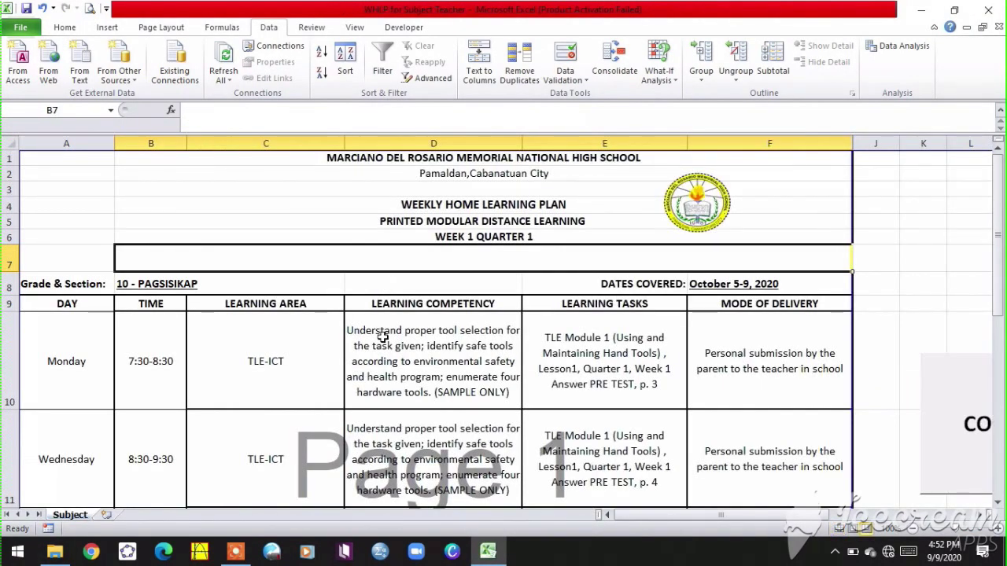
- Check the Monday and Wednesday TLE-ICT learning area entries in the subject teacher's plan
scroll(444, 374, "down", 4)
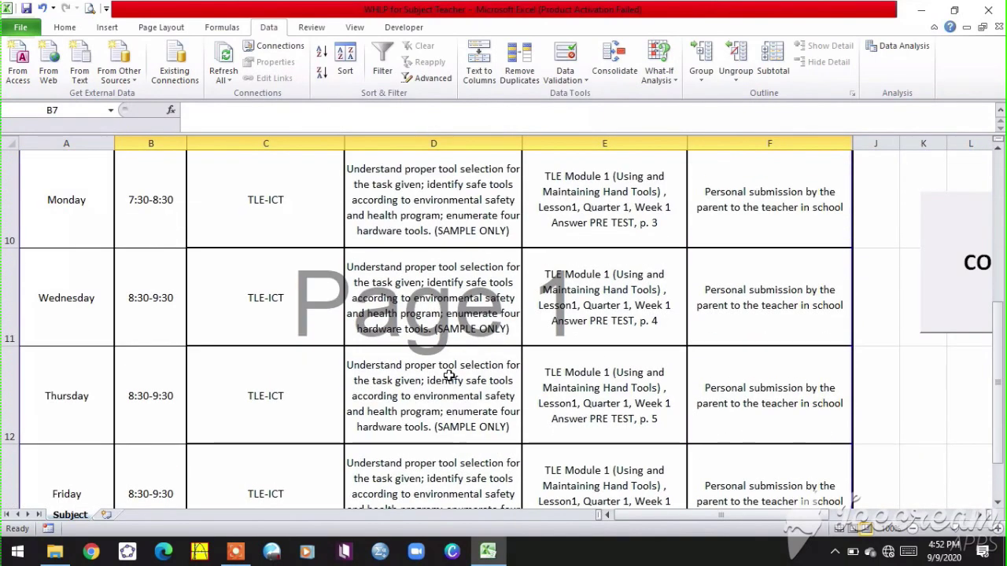
scroll(448, 372, "up", 2)
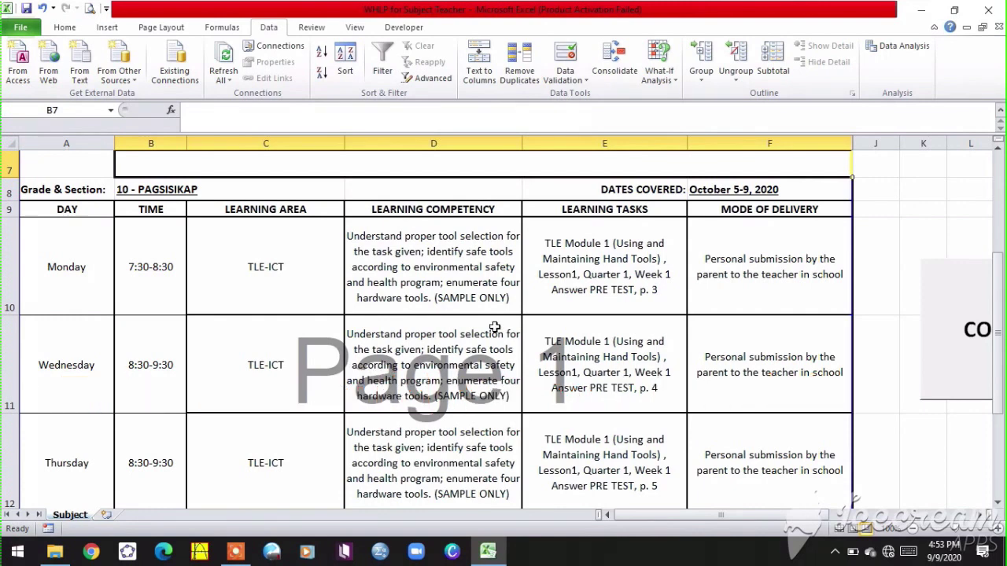
left_click(287, 271)
left_click(285, 348)
left_click(269, 289)
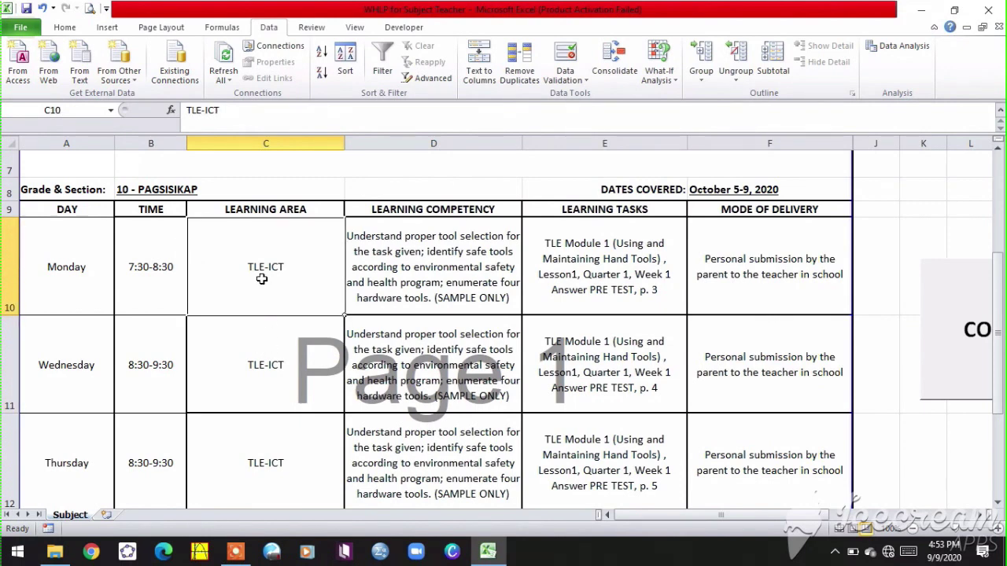
- Set Monday's TLE-ICT time slot to 8:30-9:30
left_click(154, 275)
left_click(192, 308)
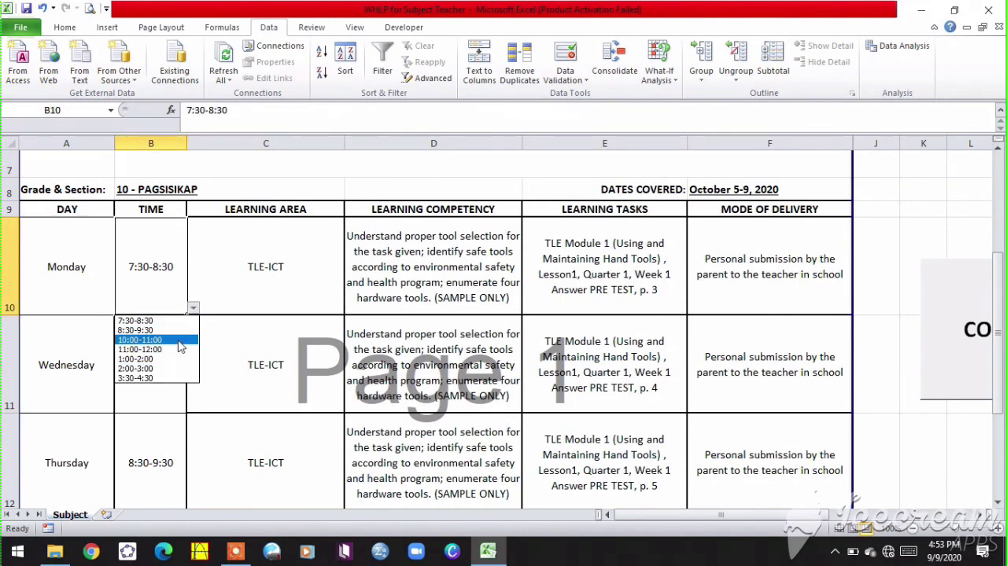
left_click(166, 340)
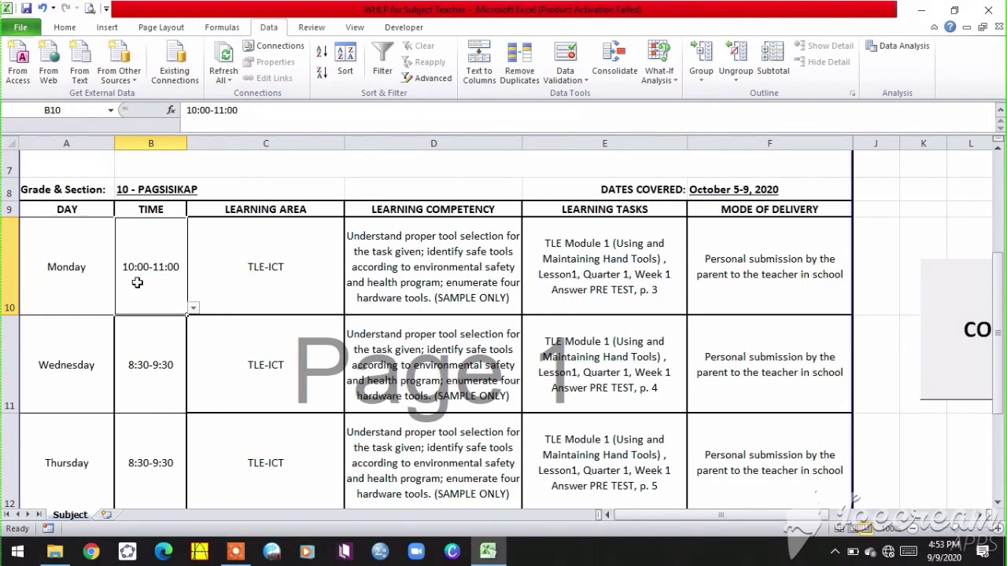
left_click(192, 308)
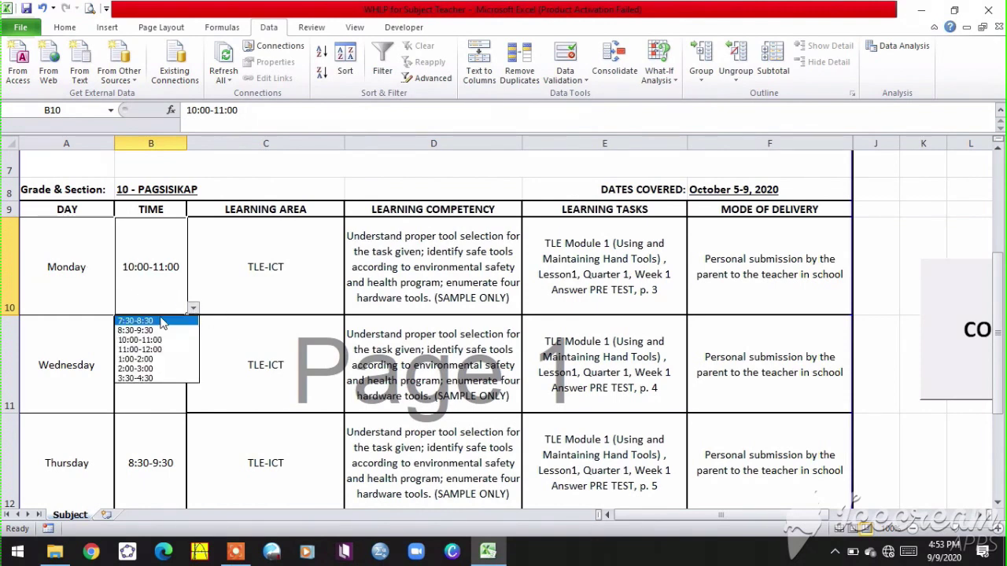
left_click(162, 328)
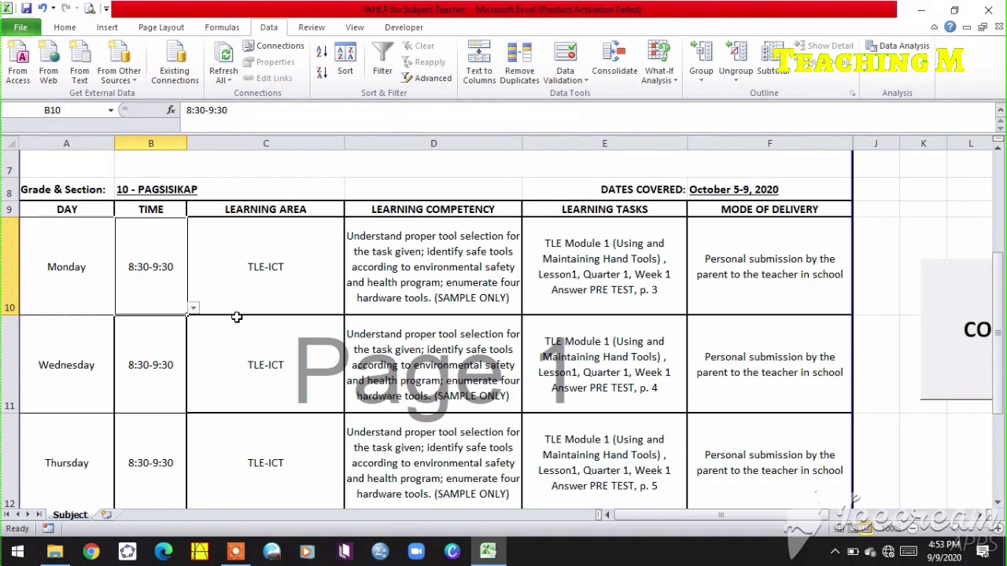
left_click(303, 279)
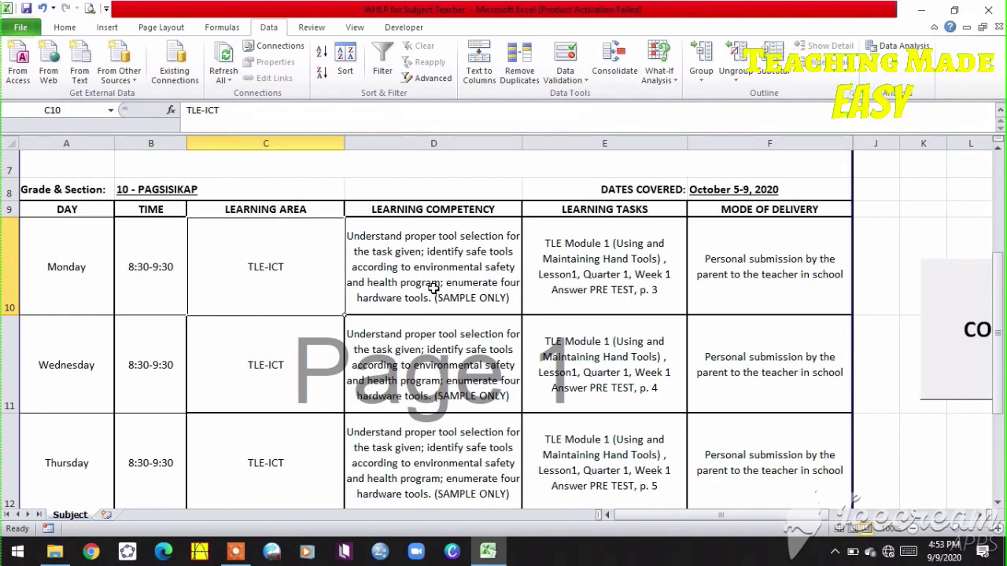
- Copy the subject teacher's plan table with the COPY macro button
scroll(533, 262, "up", 2)
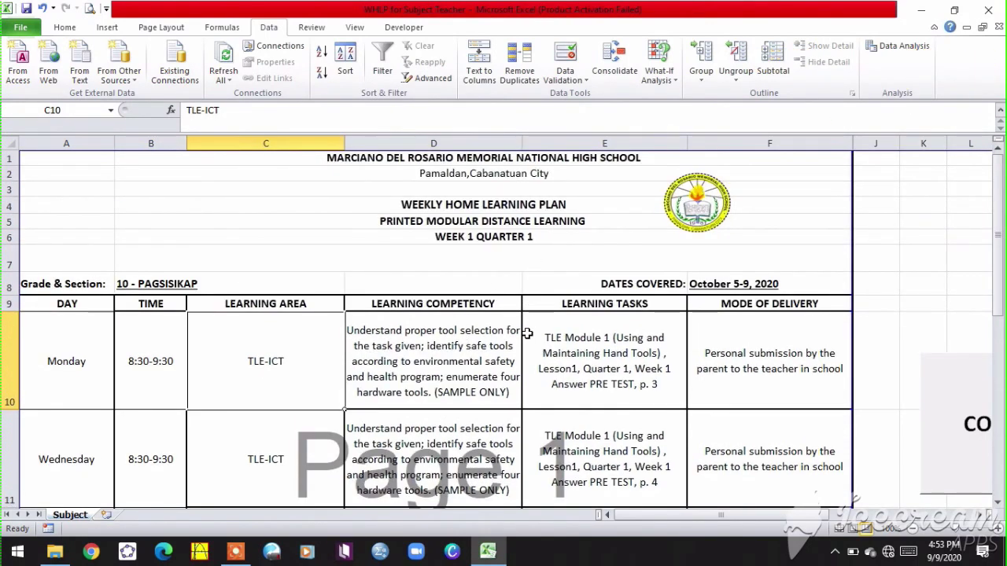
scroll(527, 333, "down", 2)
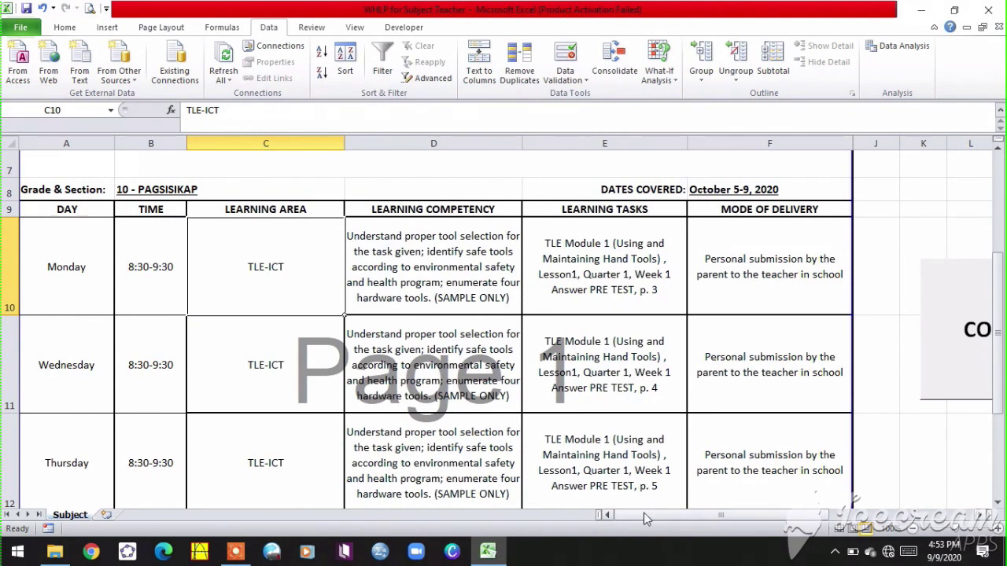
left_click_drag(644, 512, 672, 512)
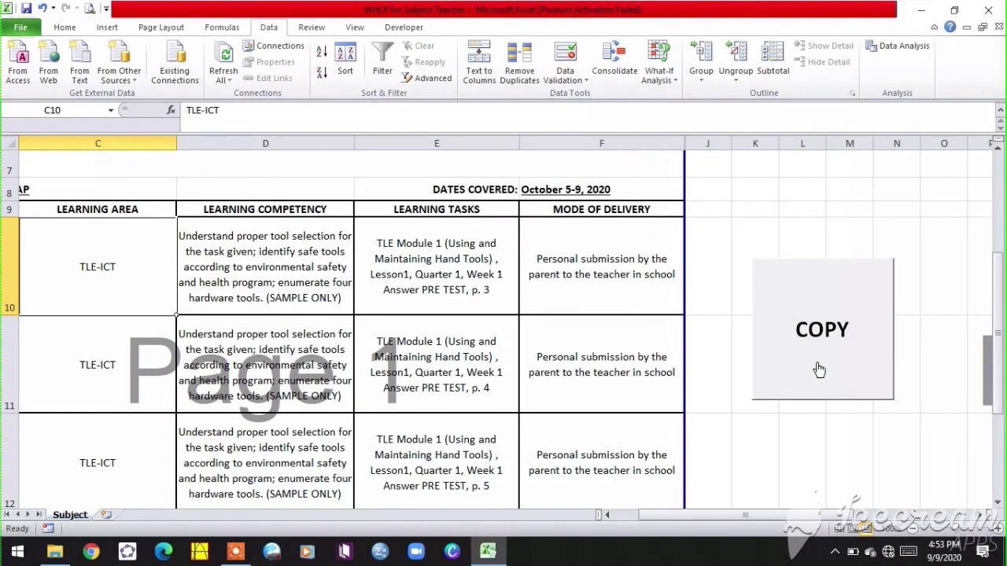
left_click(819, 368)
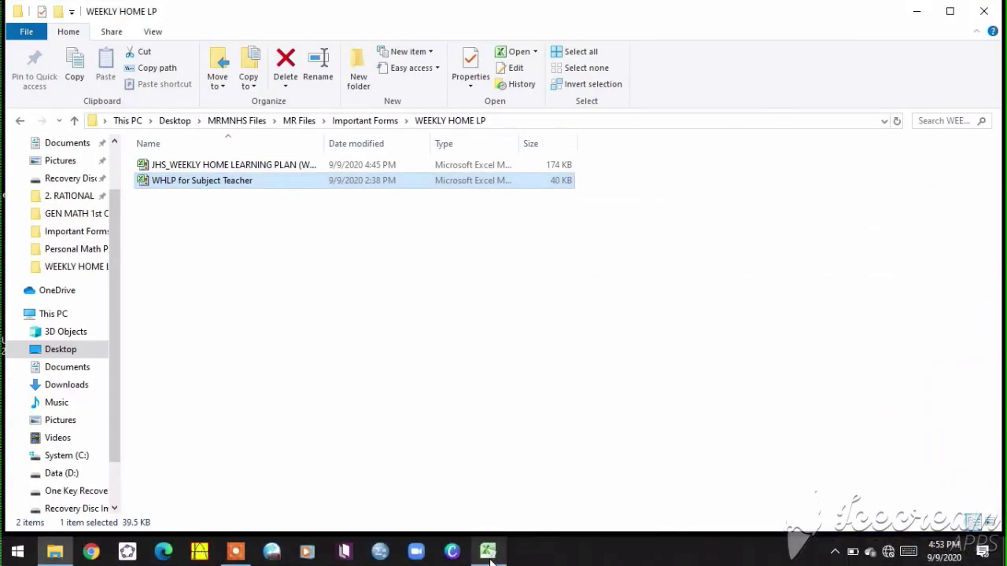
- Paste the TLE-ICT plan into the class workbook's T.L.E. sheet and view the updated schedule
key("alt+Tab")
key("alt+Tab")
key("alt+Tab")
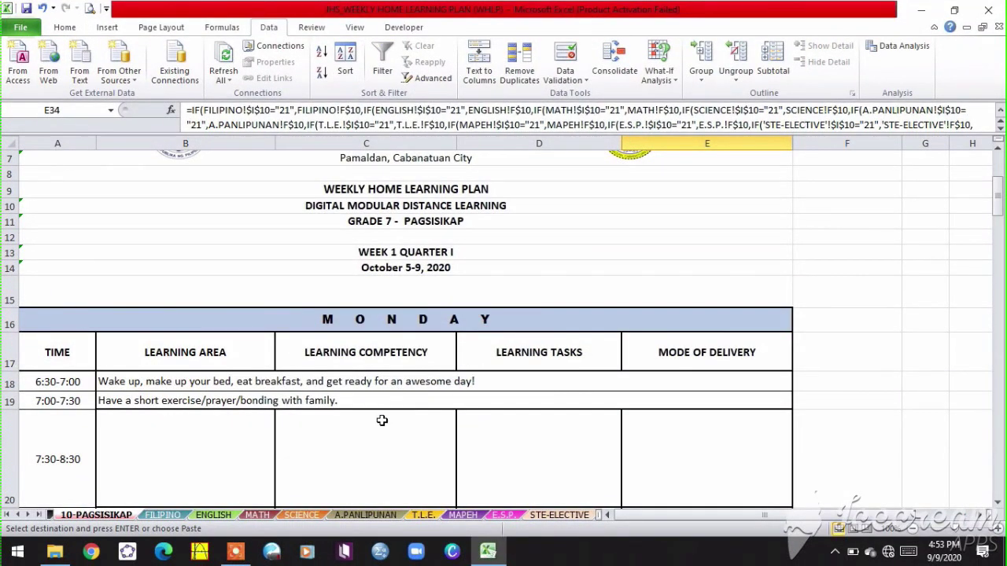
left_click(425, 517)
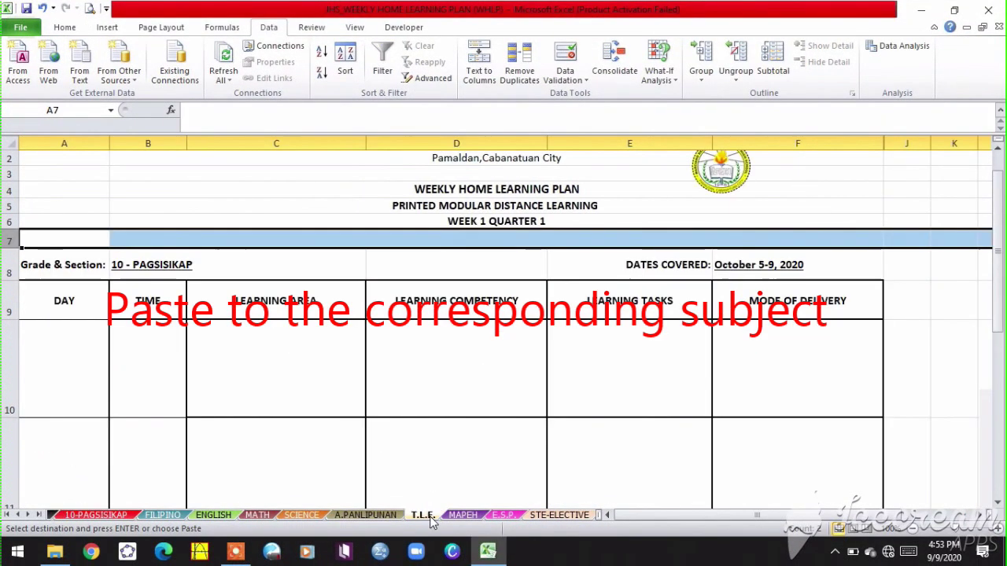
left_click_drag(699, 516, 745, 523)
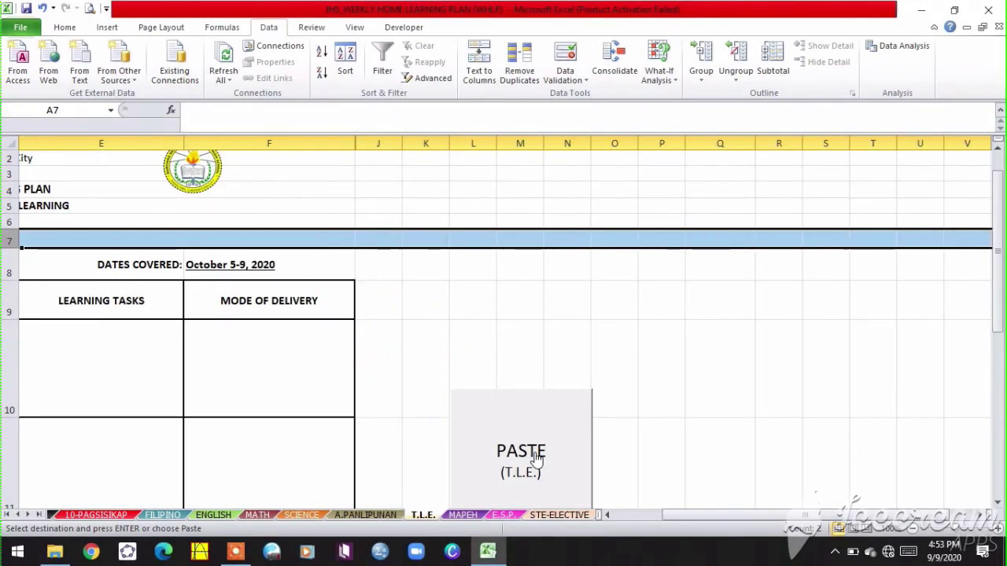
key("ctrl+v")
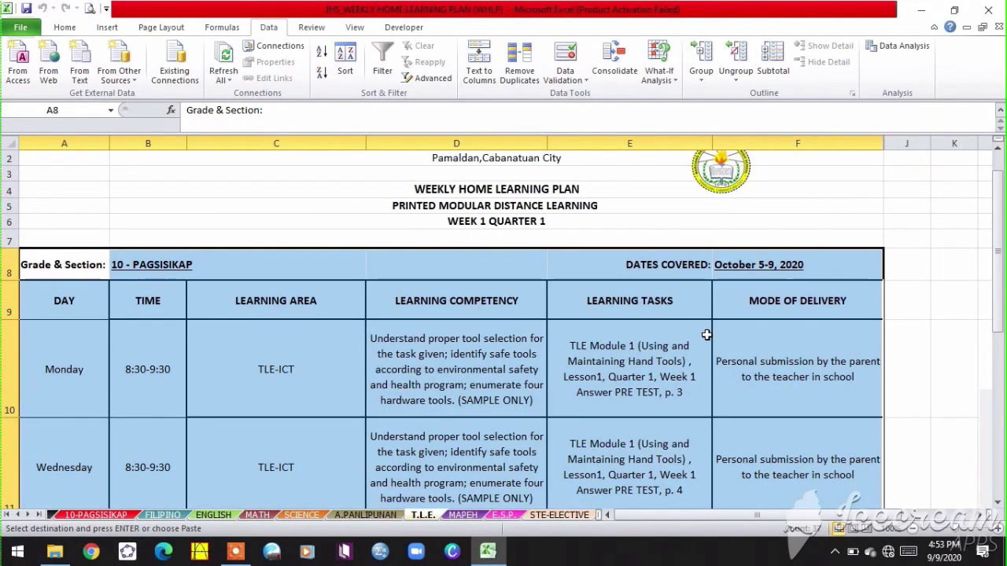
left_click(101, 515)
scroll(382, 423, "down", 2)
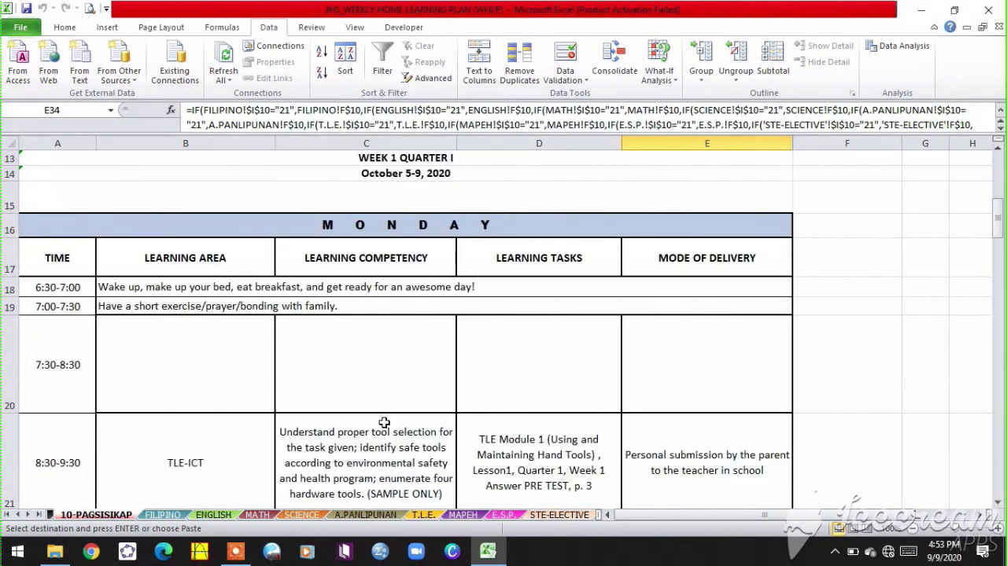
scroll(383, 422, "down", 1)
left_click(239, 418)
left_click(383, 401)
left_click(517, 386)
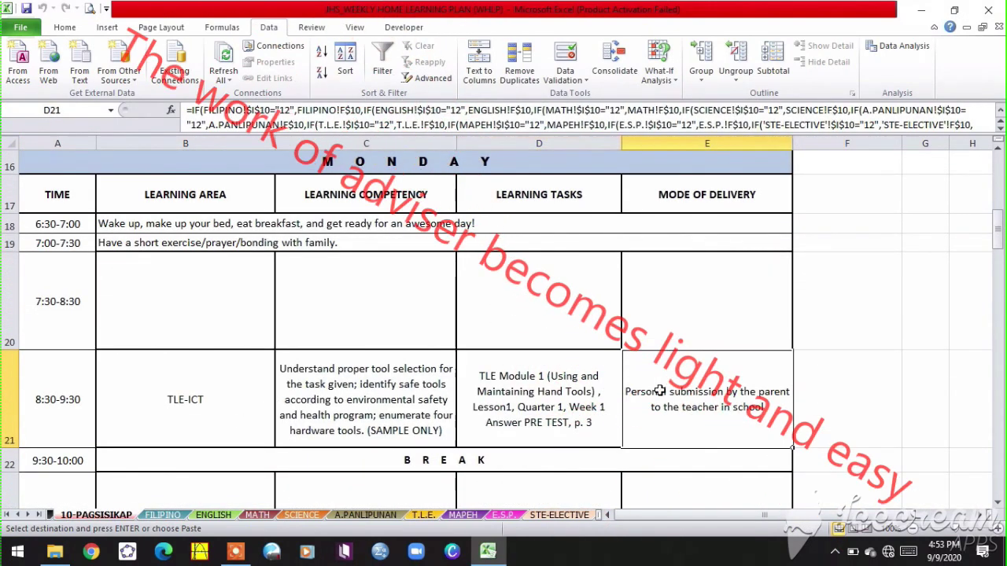
scroll(252, 418, "up", 3)
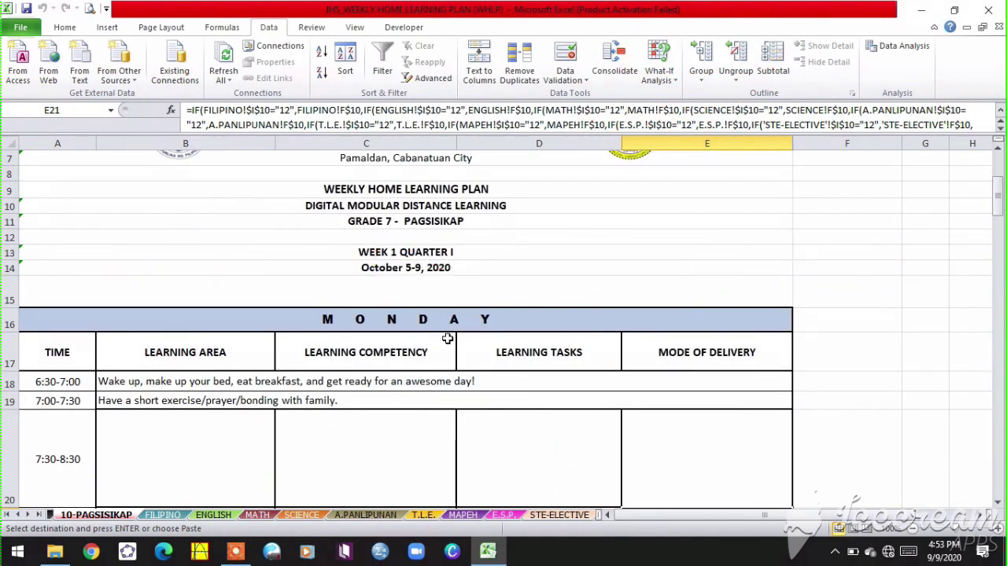
scroll(447, 339, "up", 2)
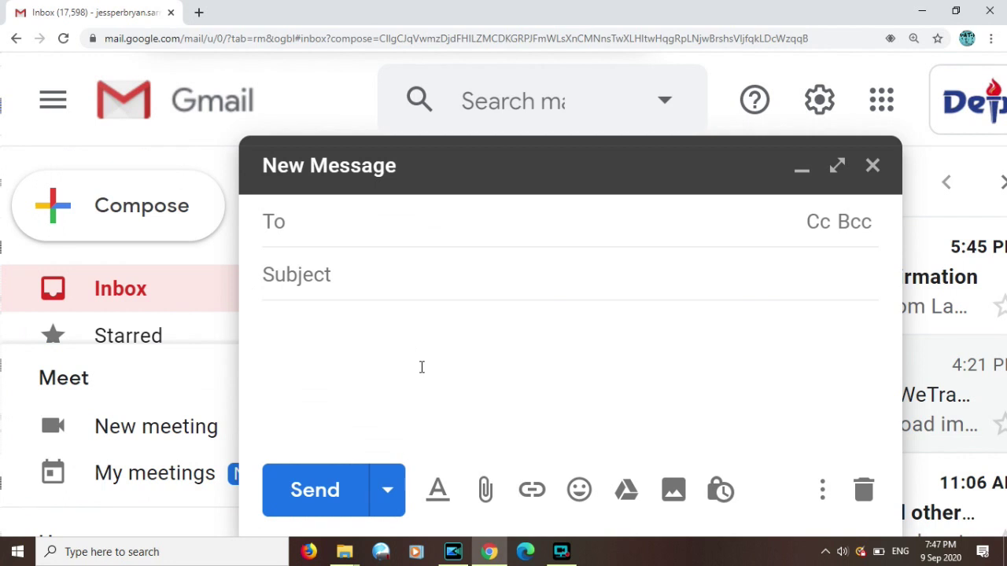
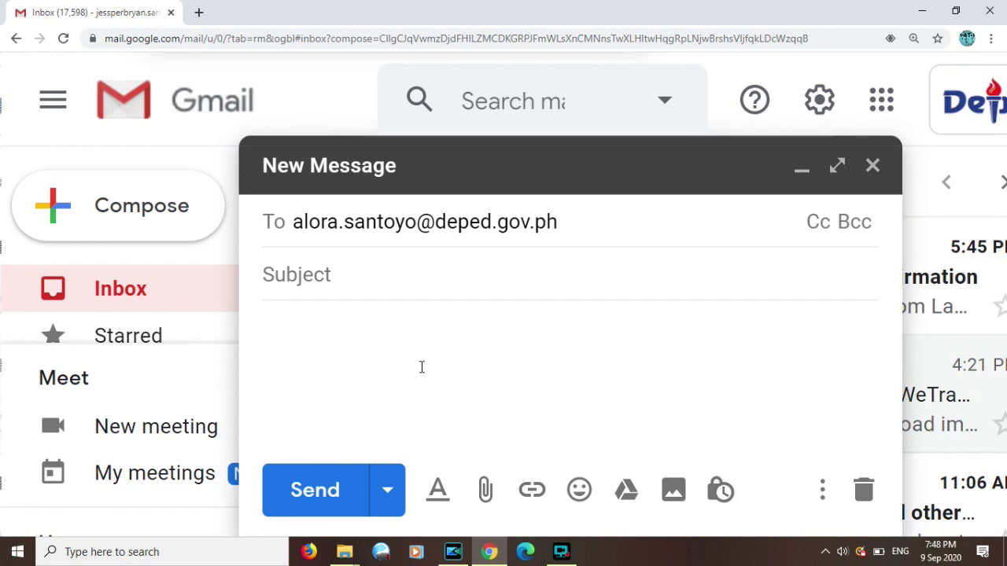
- Address the new message to the recipient's e-mail and set the subject to WHLP Template
left_click(334, 277)
type("WHLP")
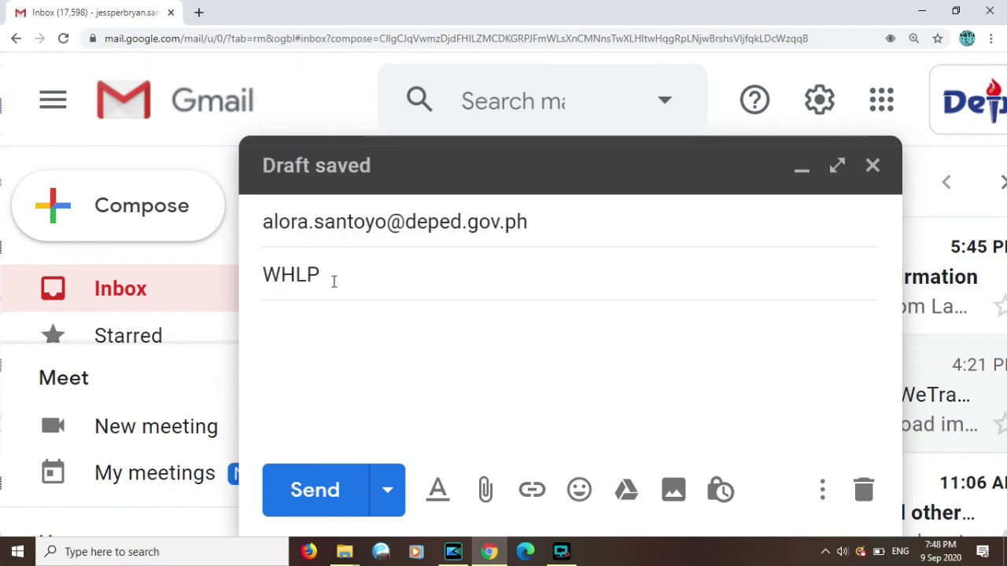
type(" Template")
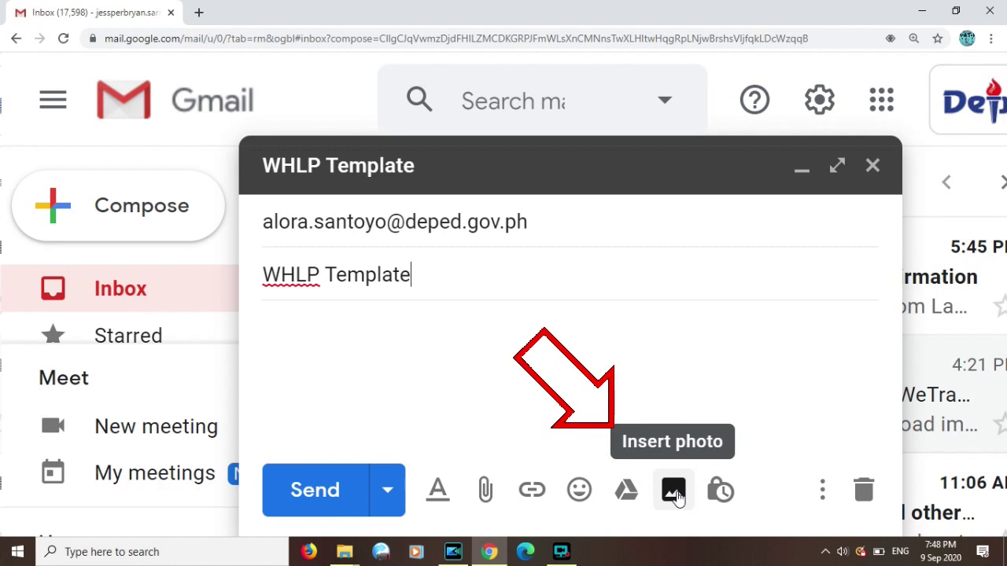
left_click(382, 396)
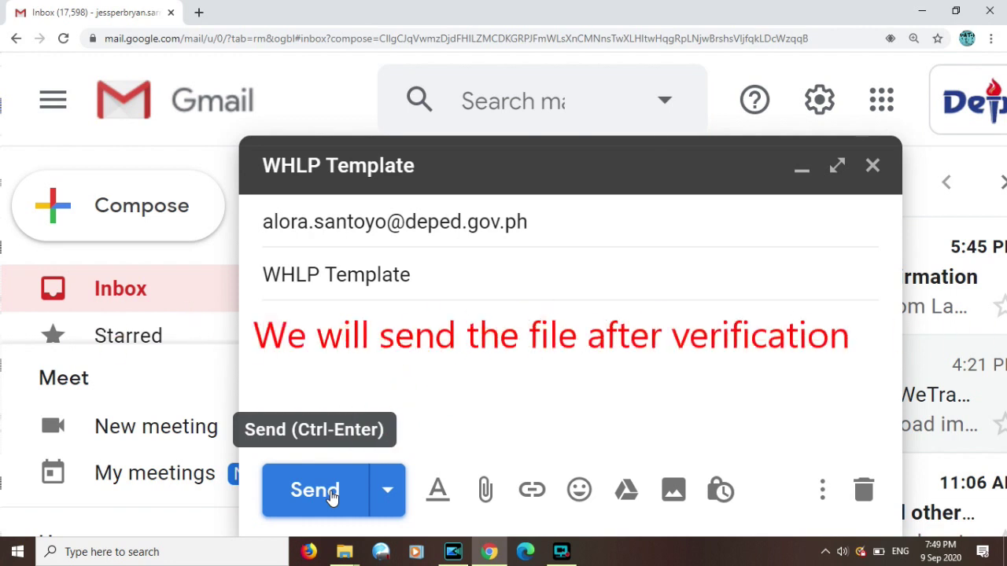
left_click(561, 553)
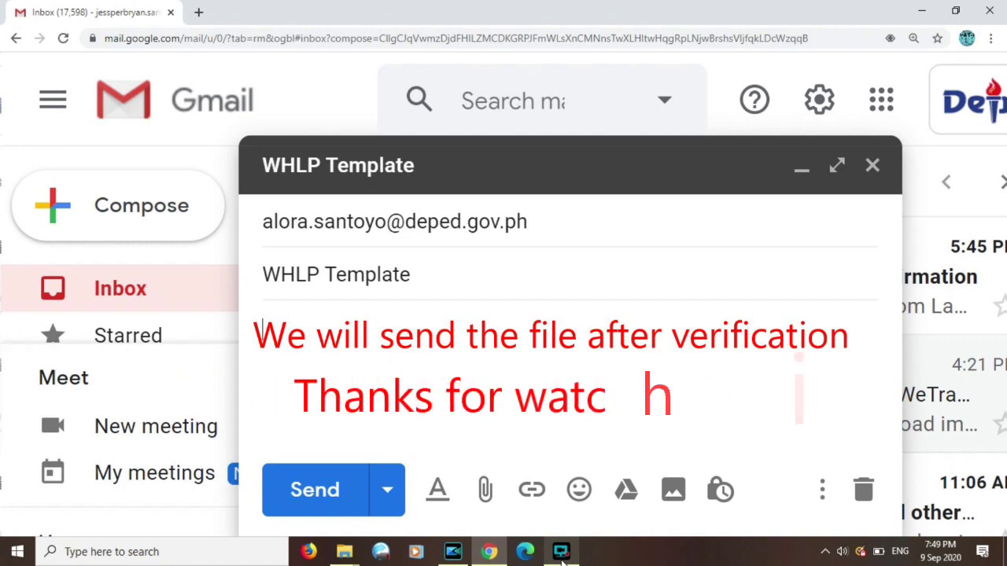